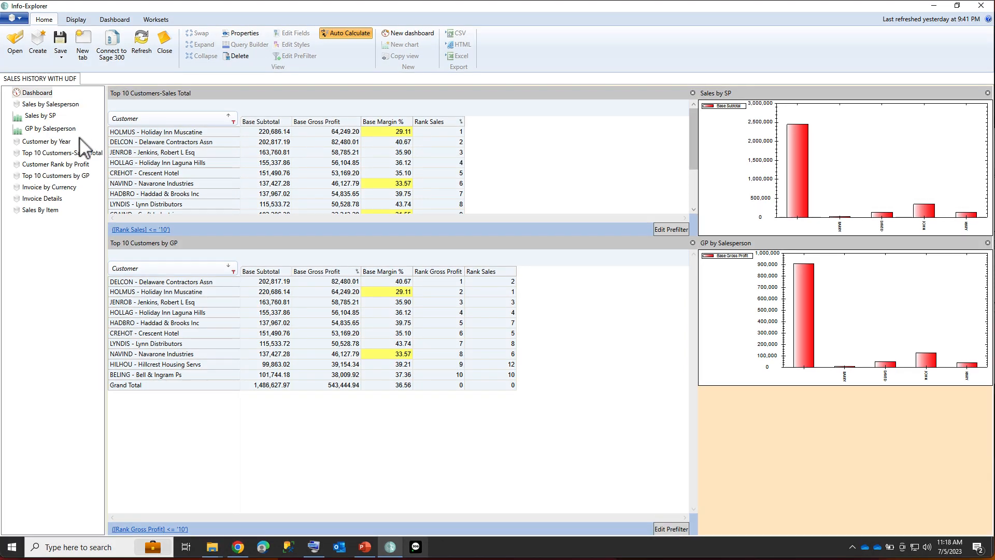
Step: Open the Customer by Year view and check the 2021 Margin PC Change values down to JACFIT - Jackson Fitness Center
left_click(38, 144)
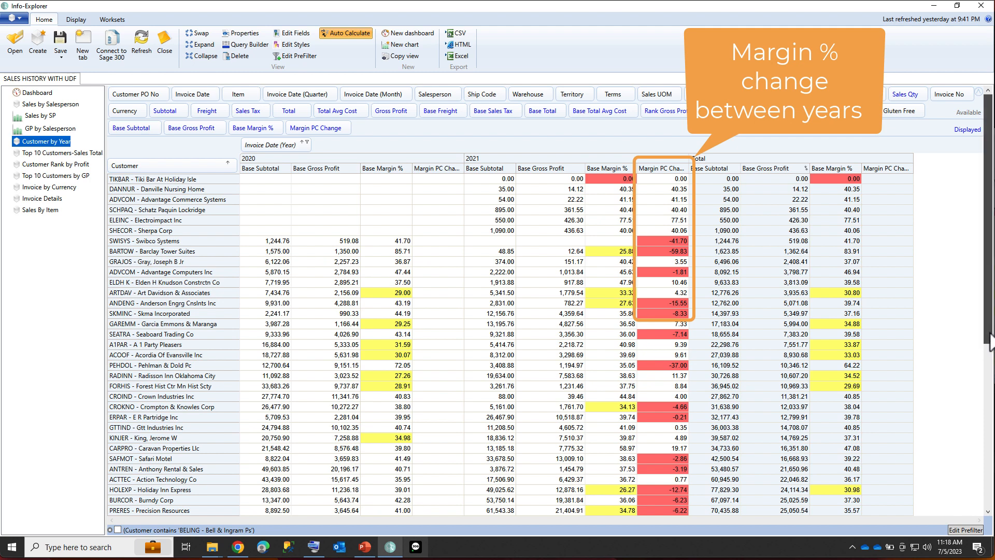
left_click_drag(990, 344, 994, 458)
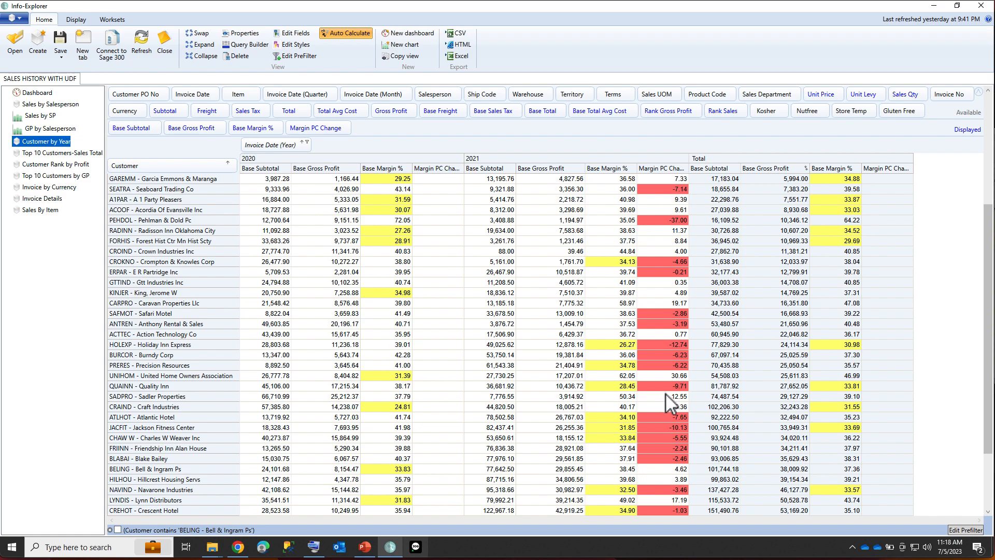
left_click(664, 428)
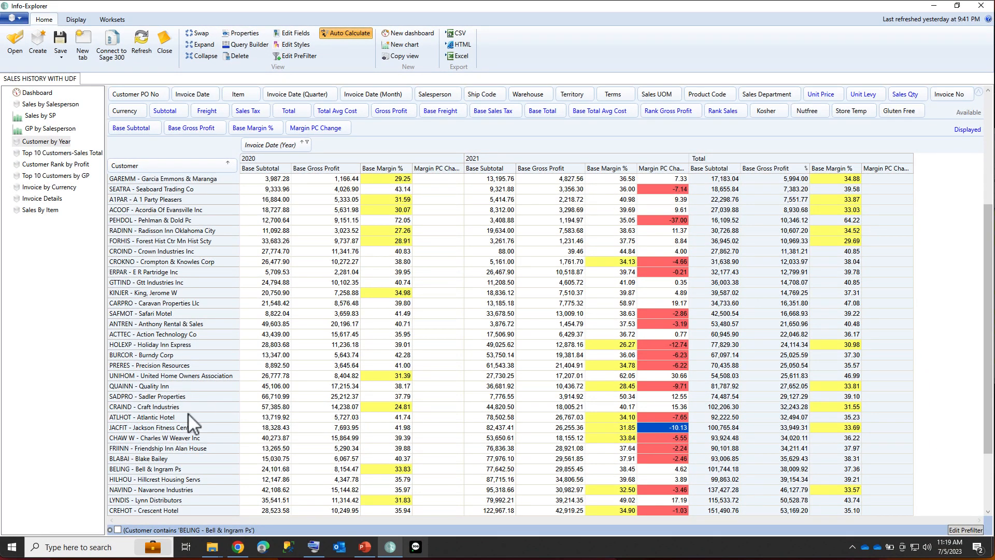
Step: Drill down into the 2021 Base Subtotal of JACFIT - Jackson Fitness Center, enlarge the detail window to see more columns, and close it
left_click(490, 428)
right_click(490, 427)
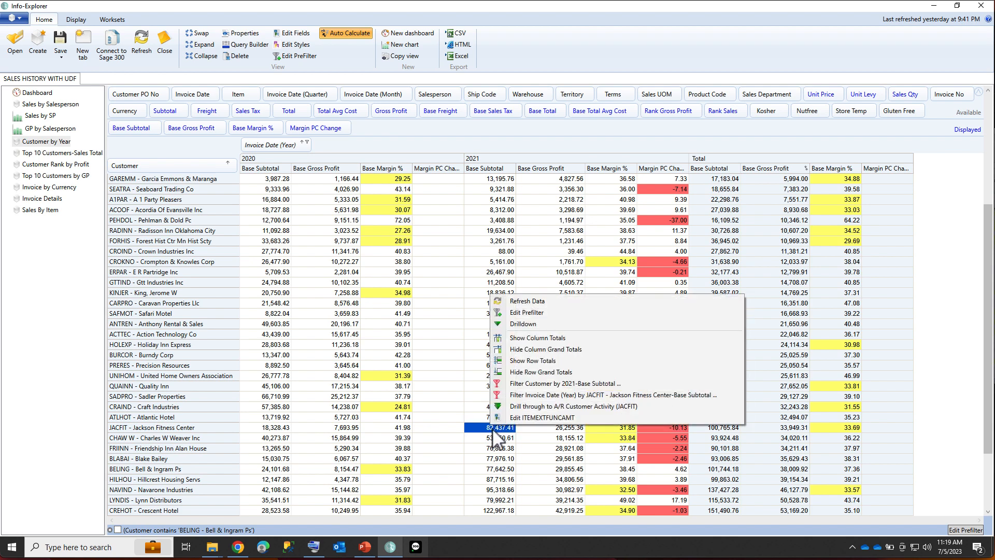
left_click(525, 324)
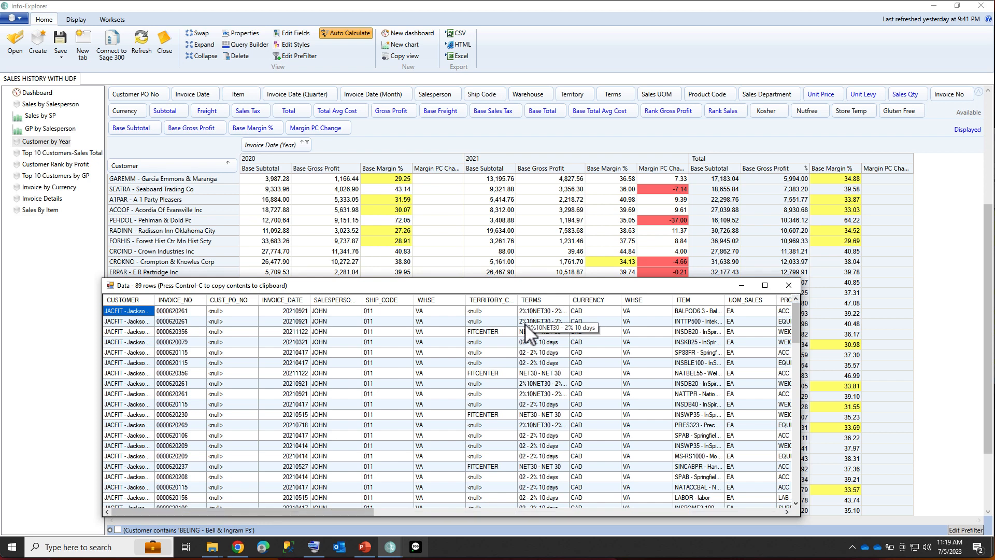
left_click_drag(549, 285, 544, 218)
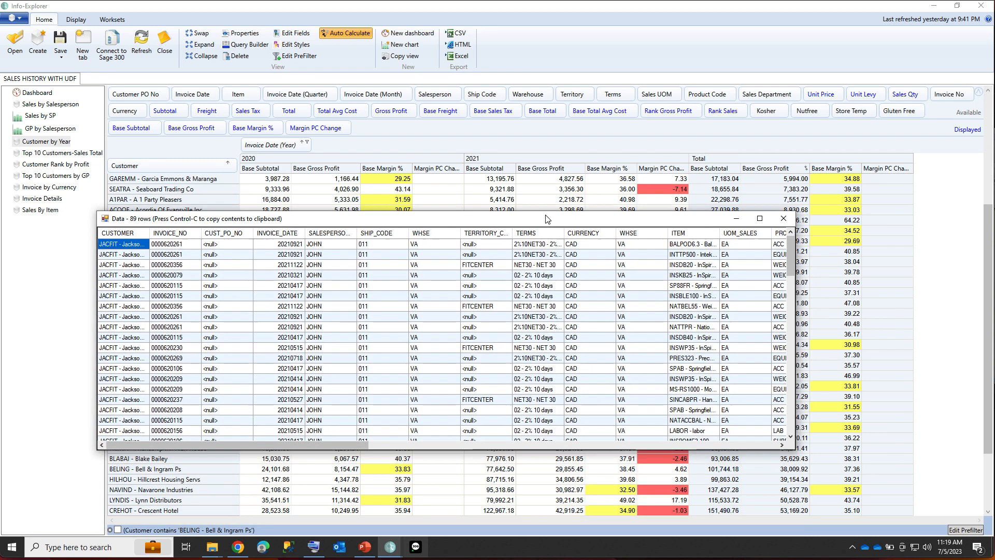
left_click_drag(797, 449, 949, 490)
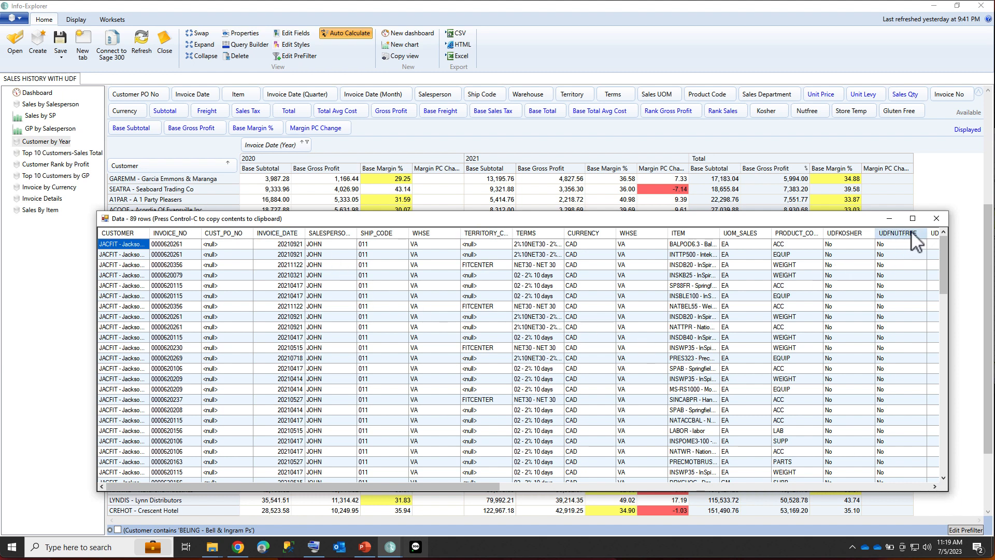
left_click(940, 221)
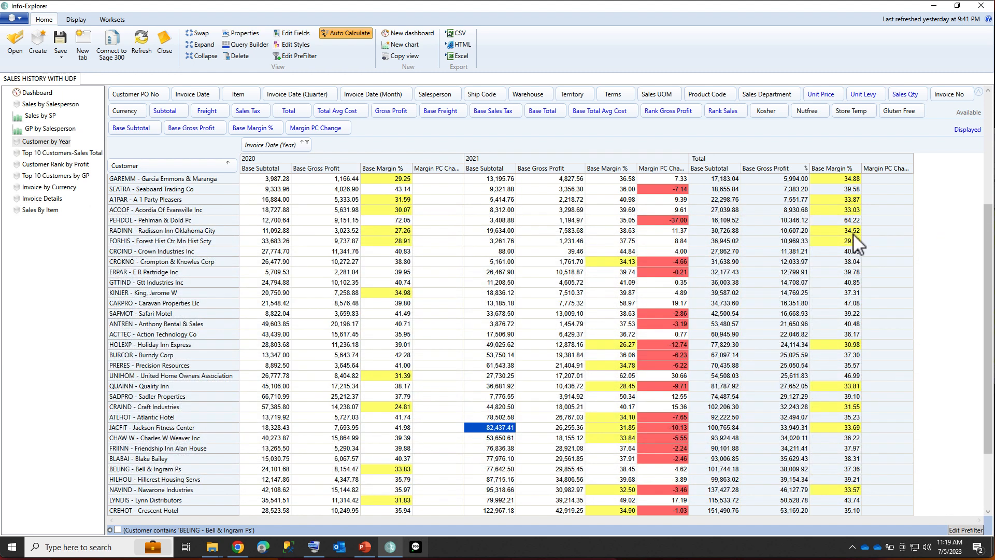
Step: Filter the Customer field to JACFIT - Jackson Fitness Center only
left_click(228, 163)
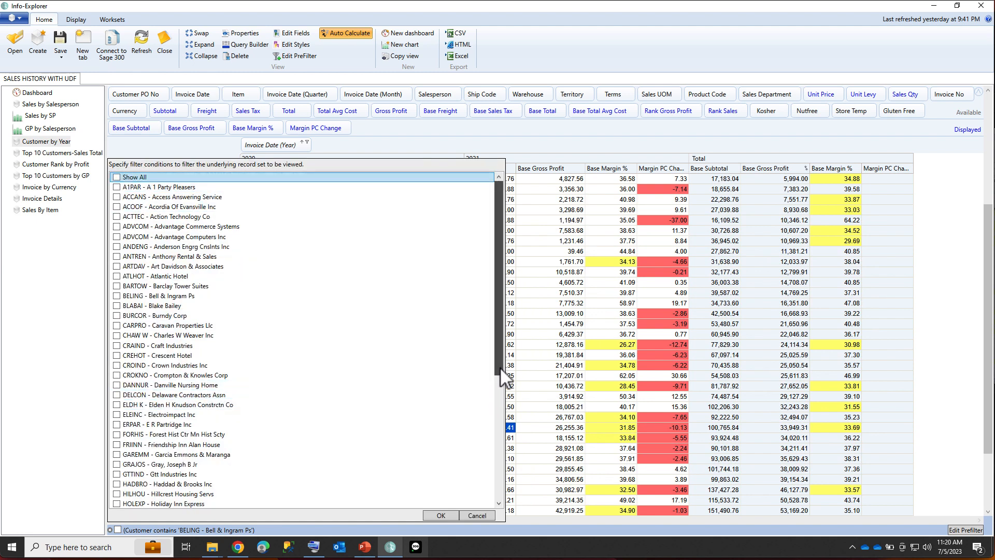
scroll(497, 383, "down", 4)
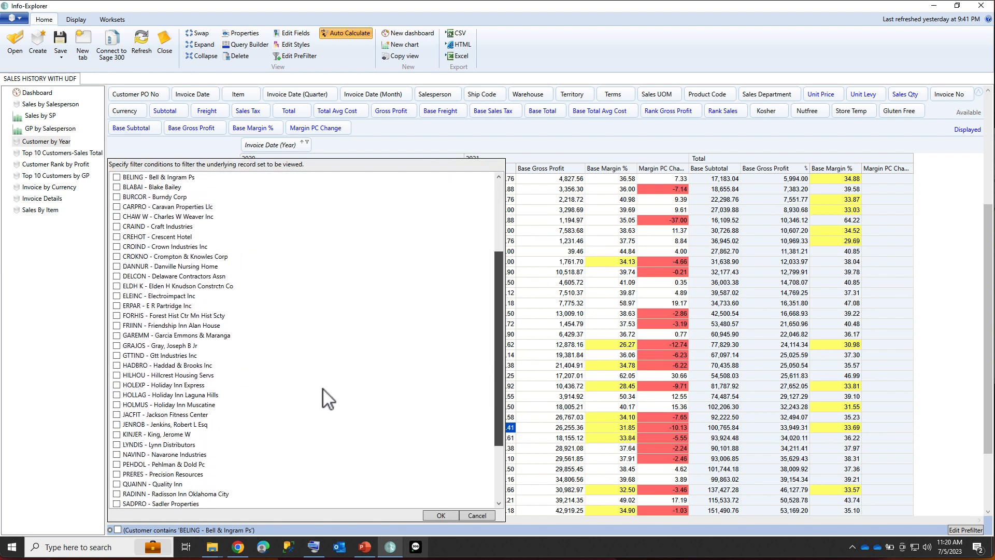
left_click(115, 415)
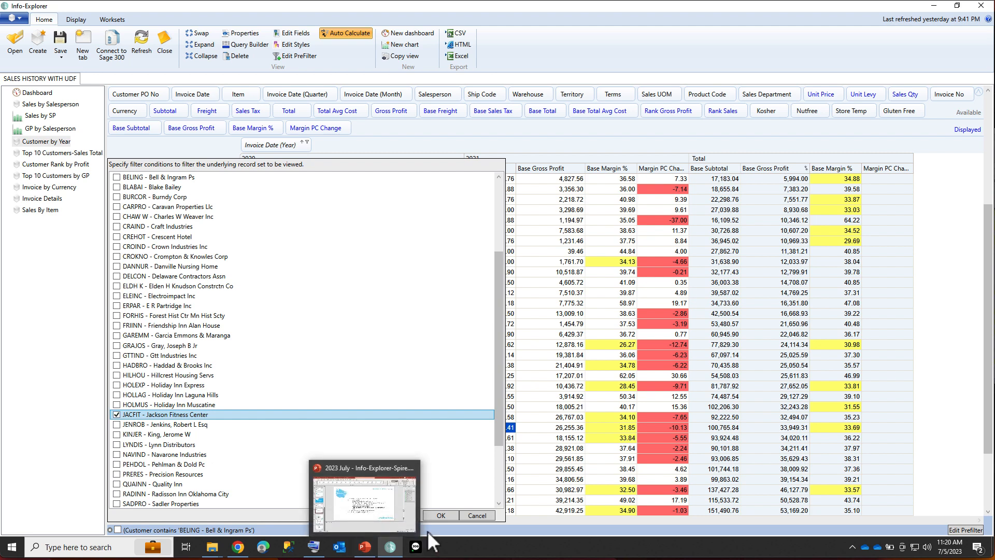
left_click(440, 515)
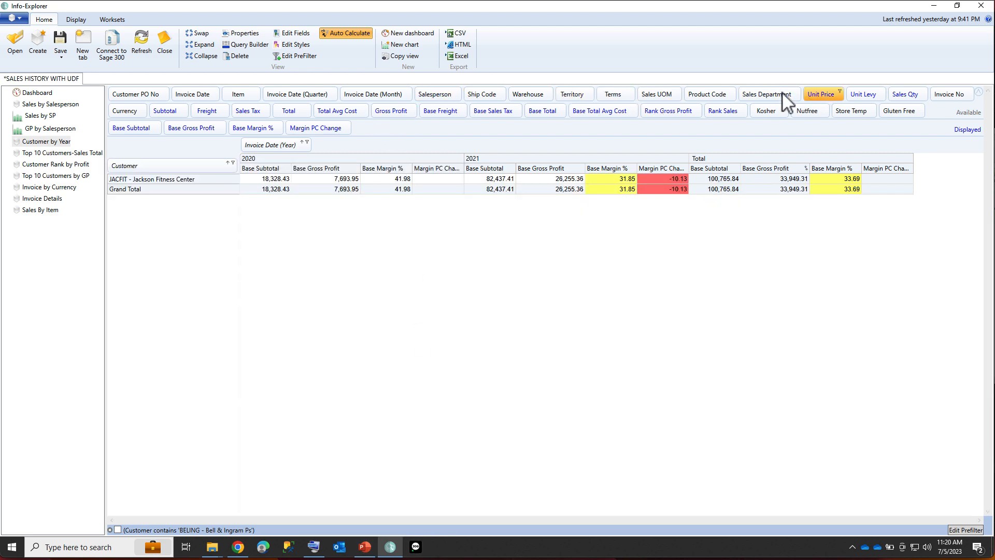
Step: Add Item and Invoice No as row fields after Customer and review the margin percentages per item and invoice
left_click_drag(239, 94, 226, 168)
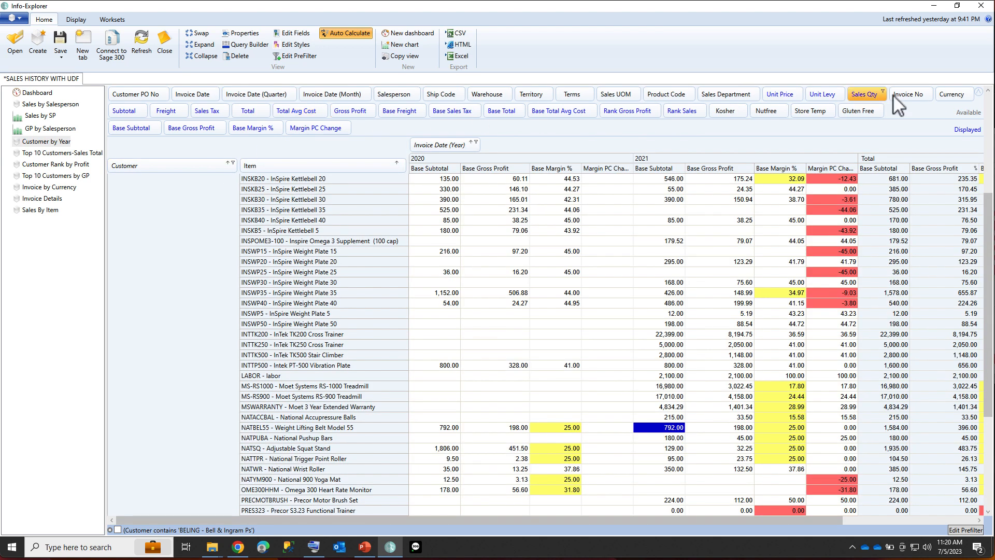
left_click_drag(904, 90, 406, 167)
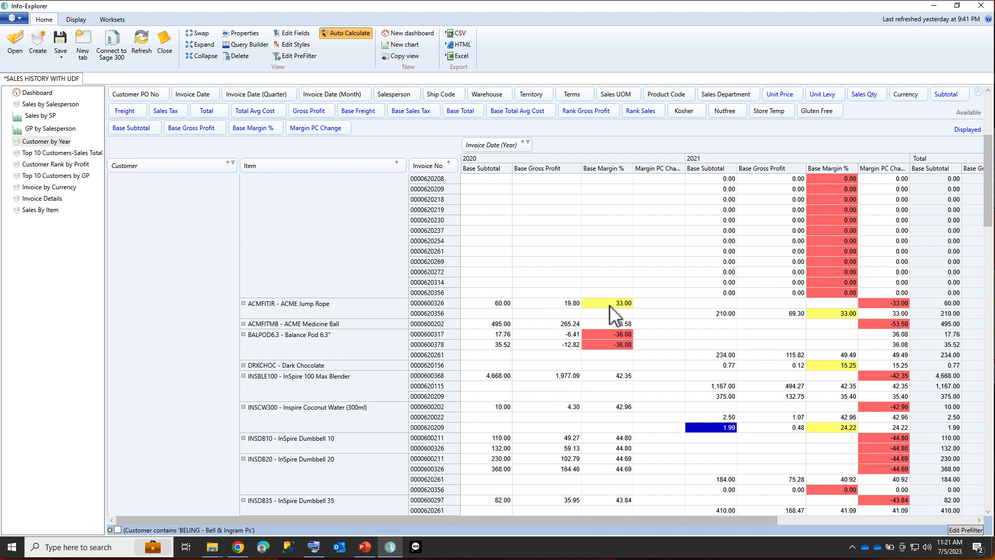
left_click(596, 334)
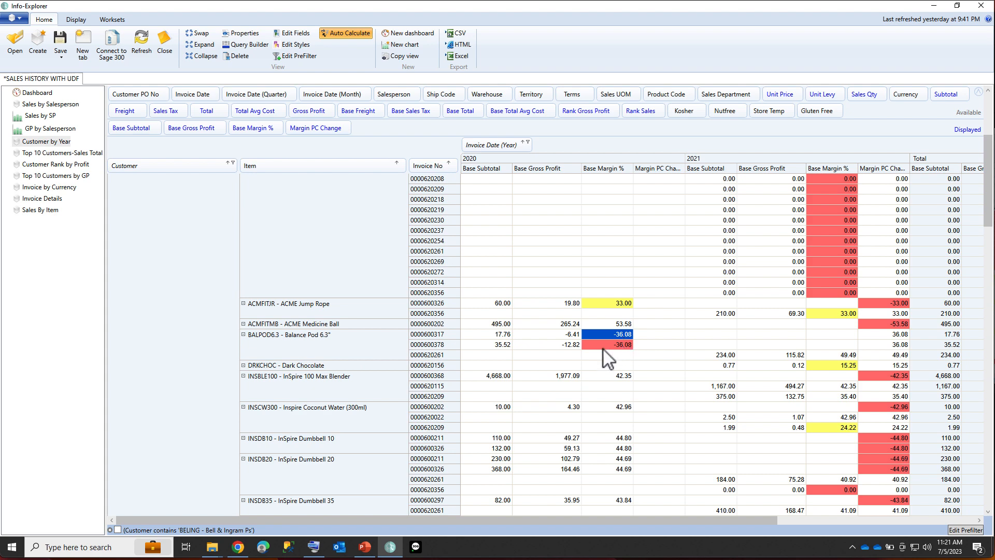
scroll(826, 285, "down", 15)
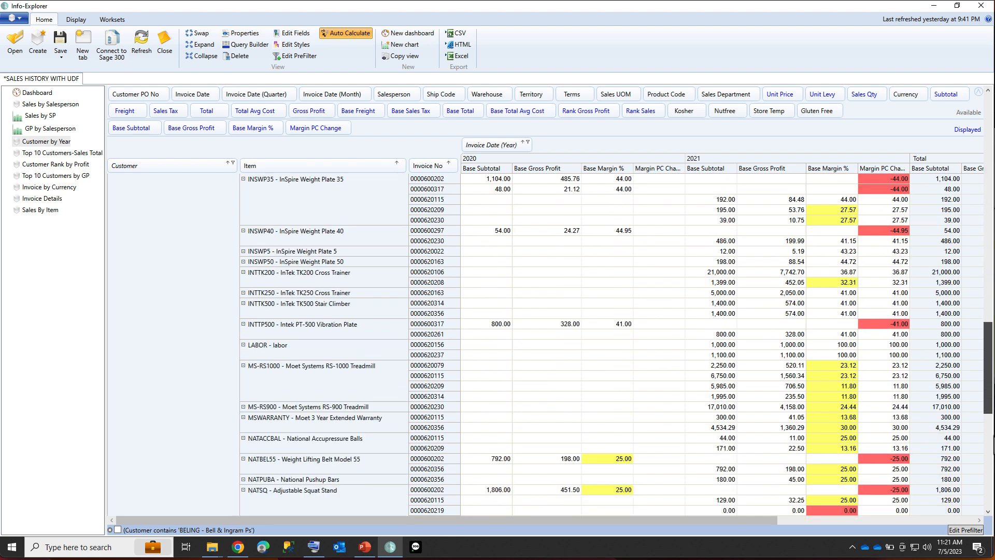
scroll(826, 284, "down", 5)
scroll(836, 356, "down", 6)
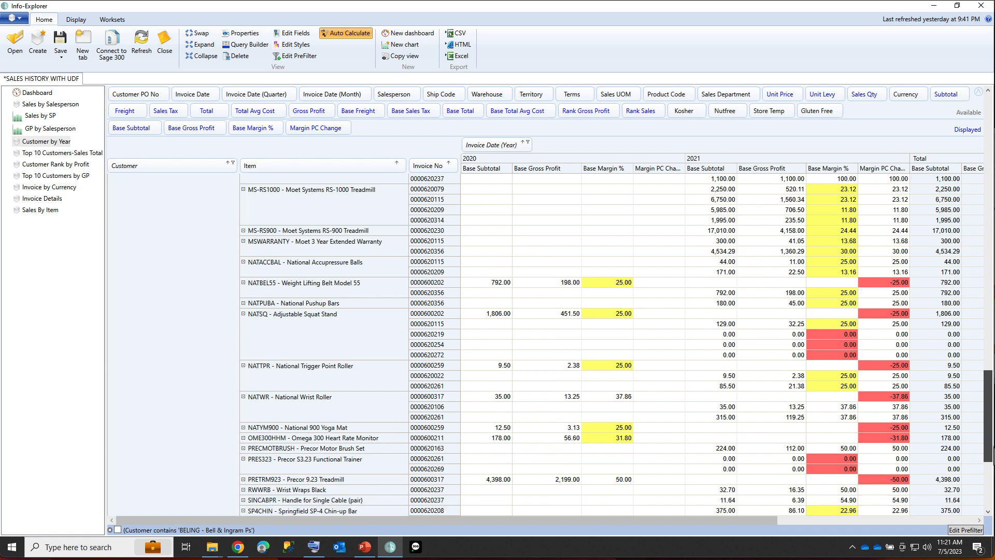
left_click(836, 345)
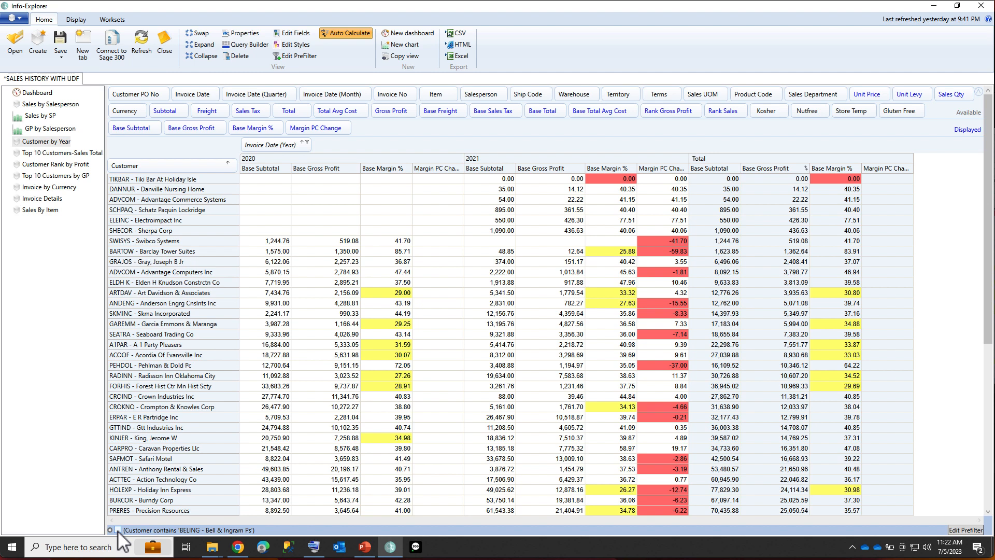
Step: Duplicate the Customer by Year view and rename the copy as Sales by territory
left_click(117, 530)
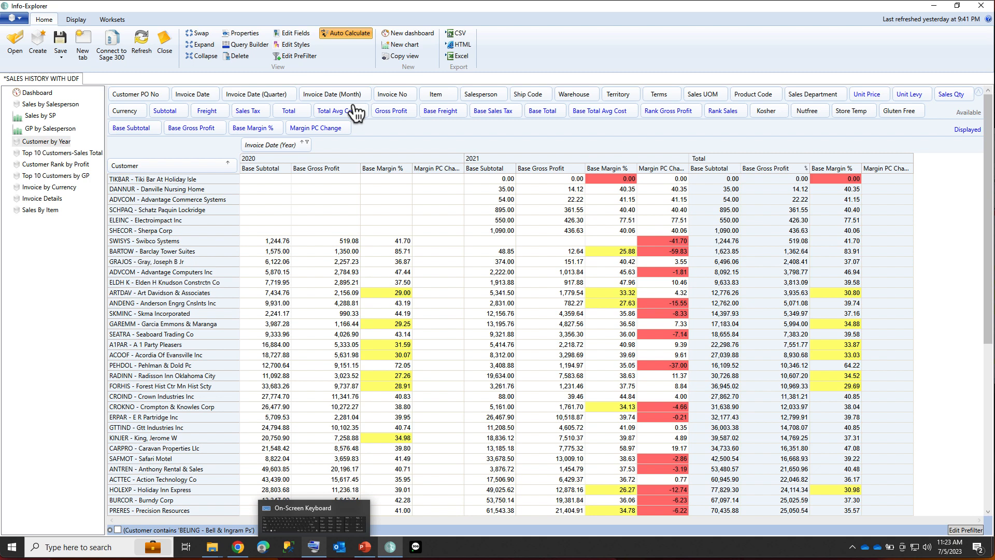
left_click(355, 111)
right_click(46, 143)
left_click(62, 149)
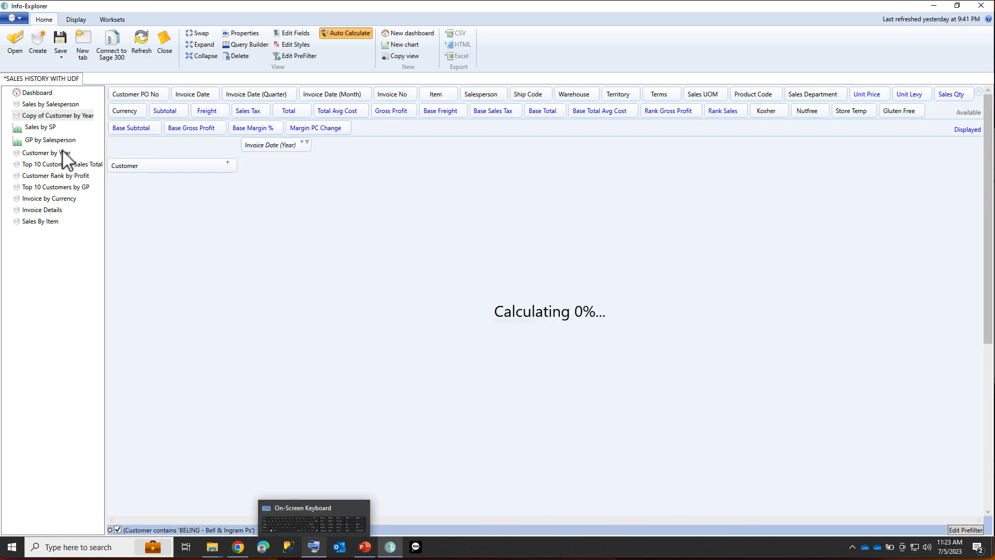
right_click(76, 119)
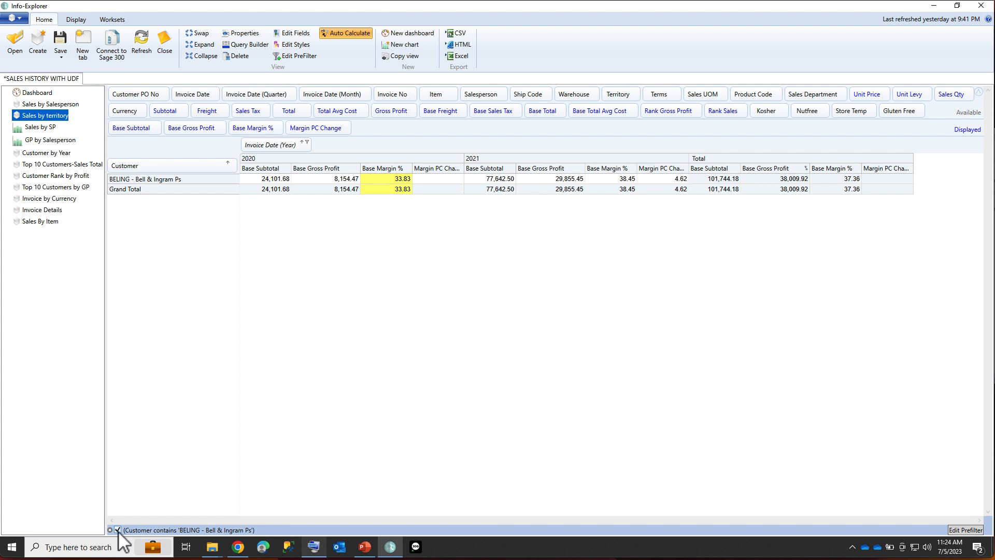
Step: Turn off the customer prefilter and group the rows by Territory ahead of Customer, collapsed to the territory totals
left_click(118, 530)
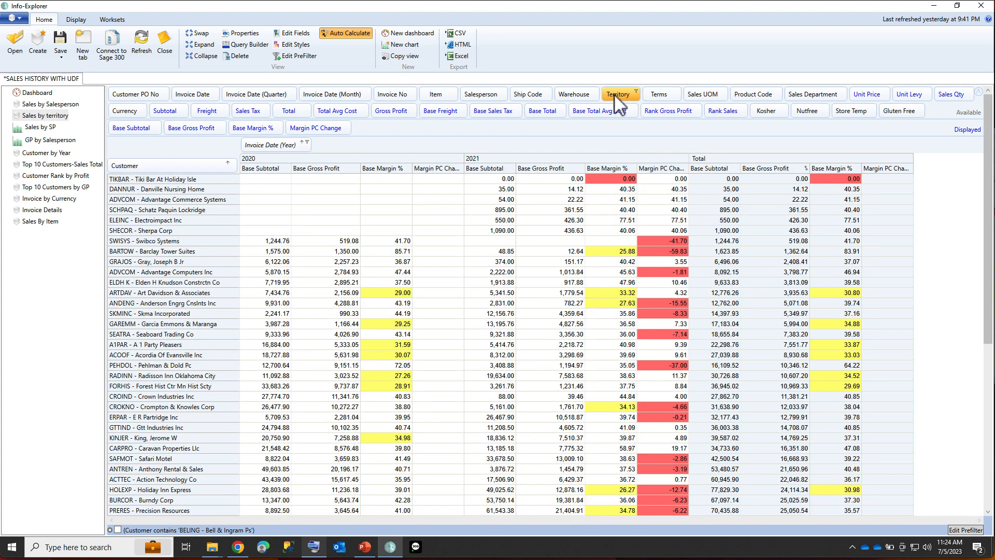
left_click_drag(617, 93, 120, 168)
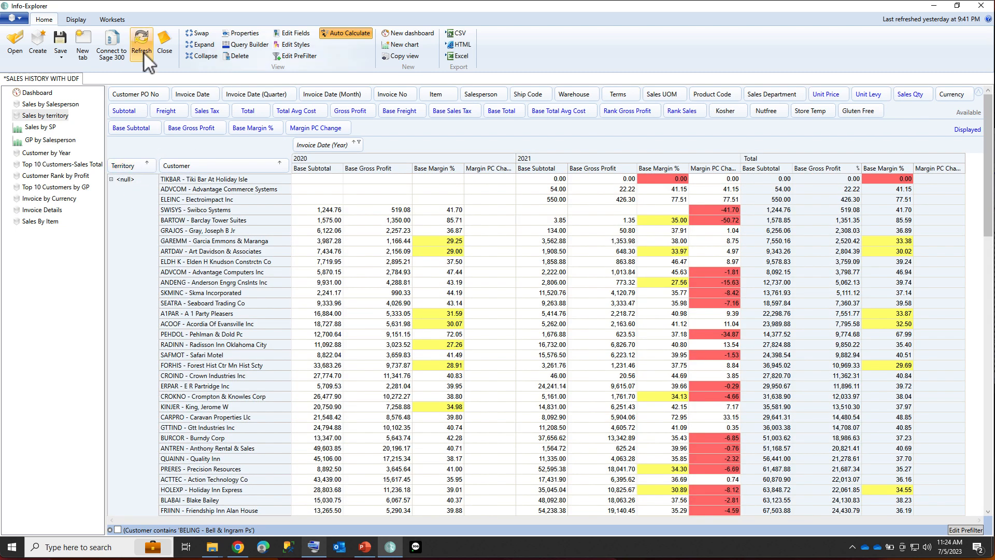
left_click(202, 56)
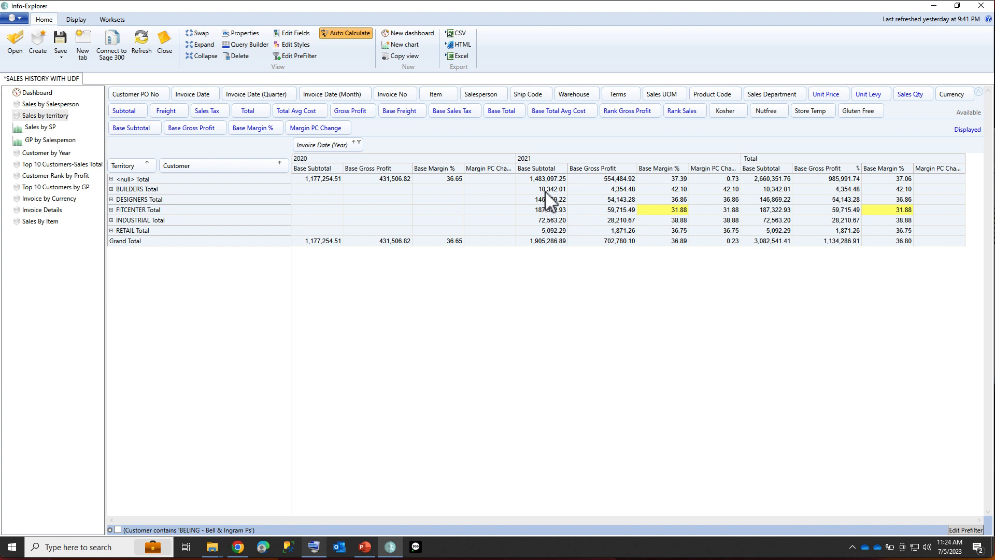
Step: Expand the FITCENTER territory, and drill down into the 2021 Base Subtotal of the DESIGNERS total to view its records
left_click(547, 211)
left_click(111, 210)
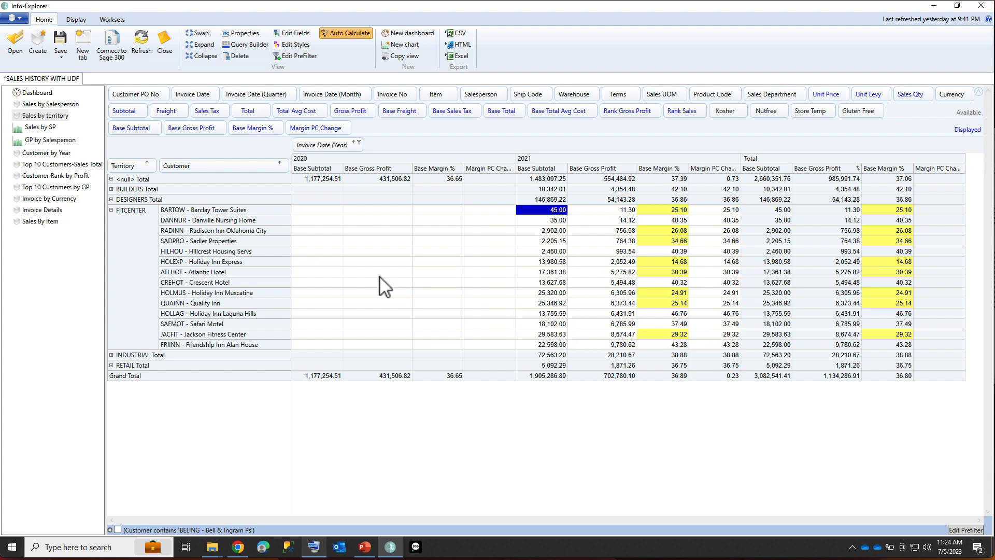
right_click(540, 200)
left_click(561, 228)
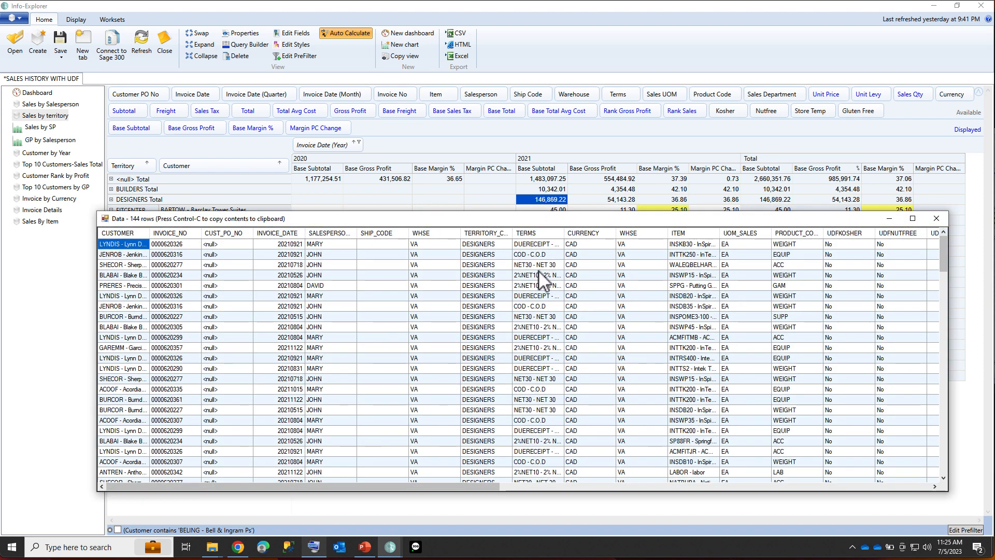
double_click(104, 217)
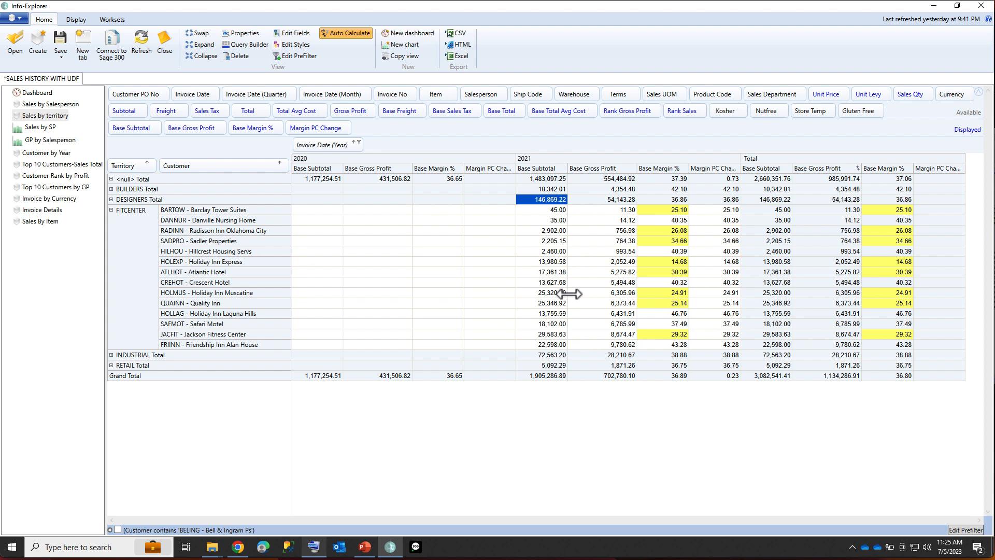
Step: Open the Sales By Item view and look through the items in the EQUIP product code group
left_click(39, 222)
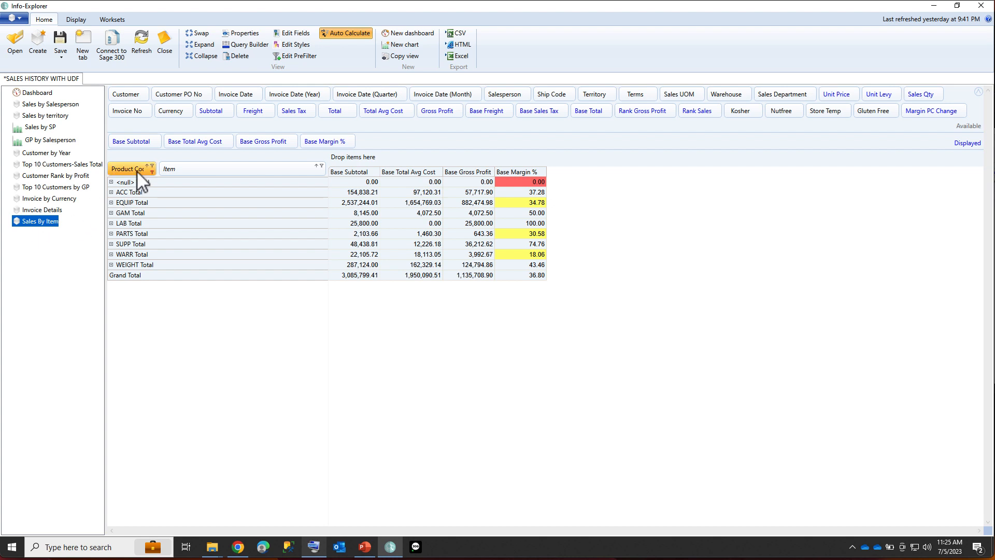
left_click(111, 203)
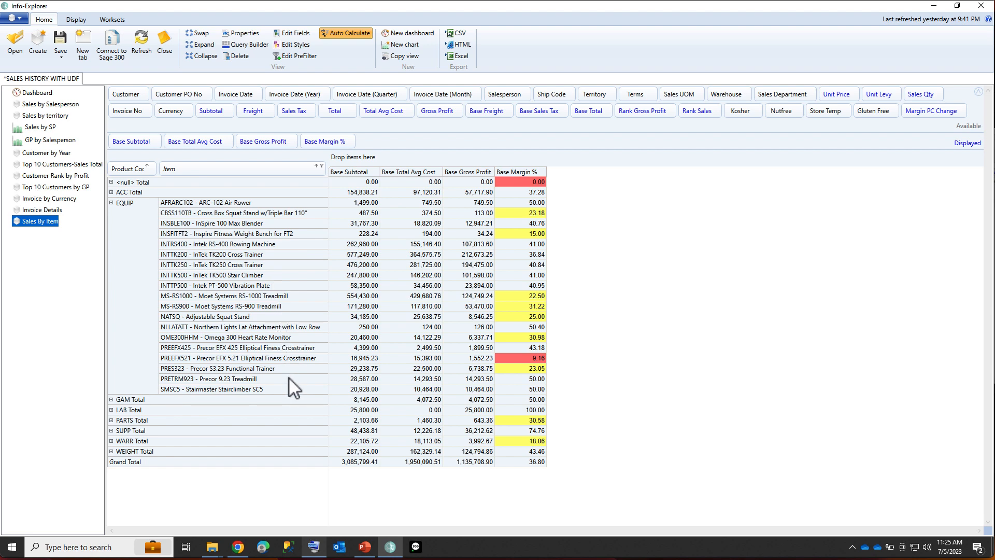
left_click(111, 203)
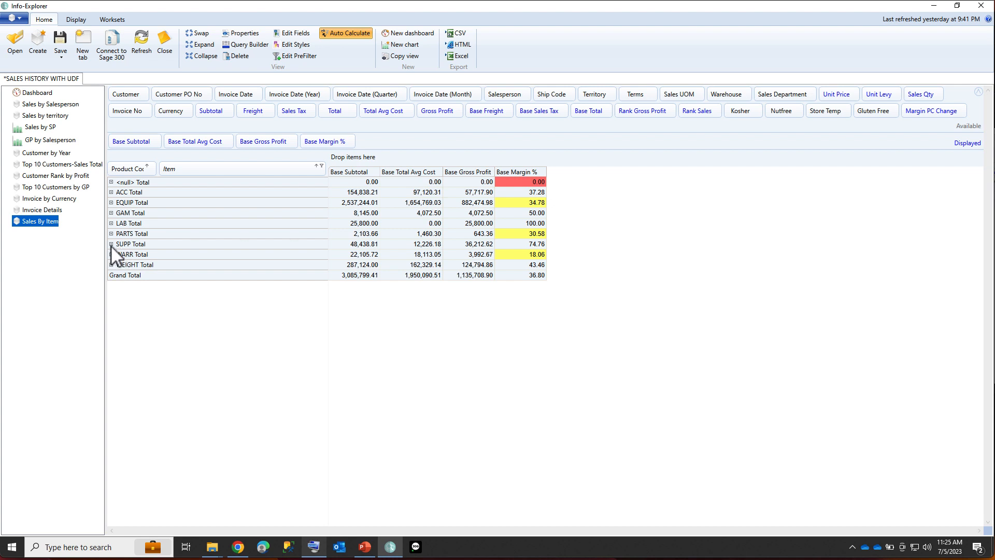
Step: Filter the Product Code field to SUPP only and expand the SUPP group to list its items
left_click(152, 166)
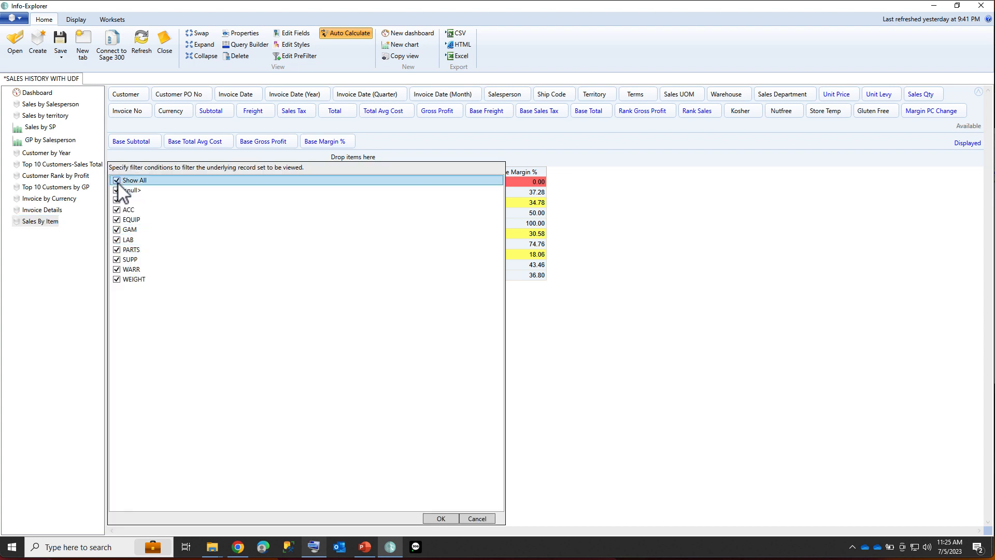
left_click(116, 180)
left_click(117, 259)
left_click(441, 519)
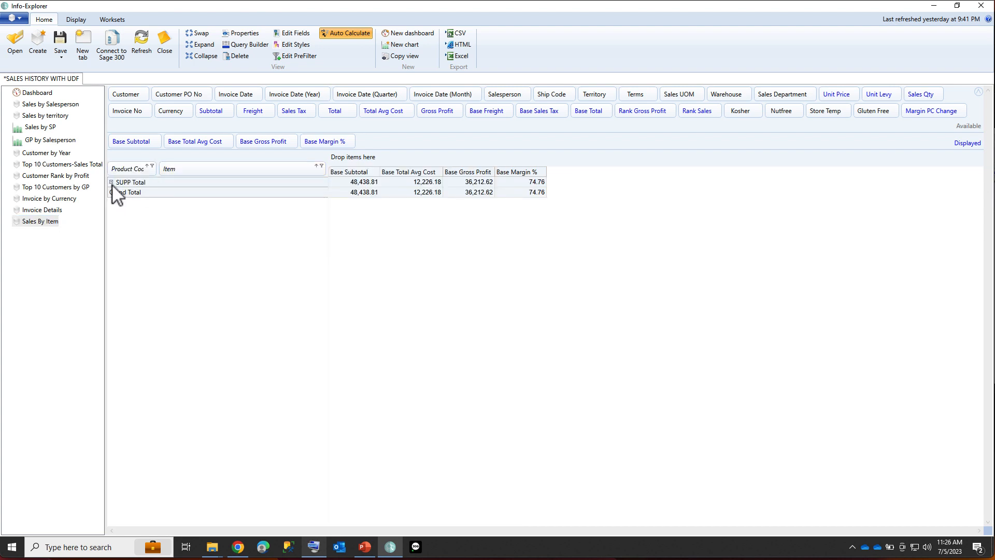
left_click(111, 183)
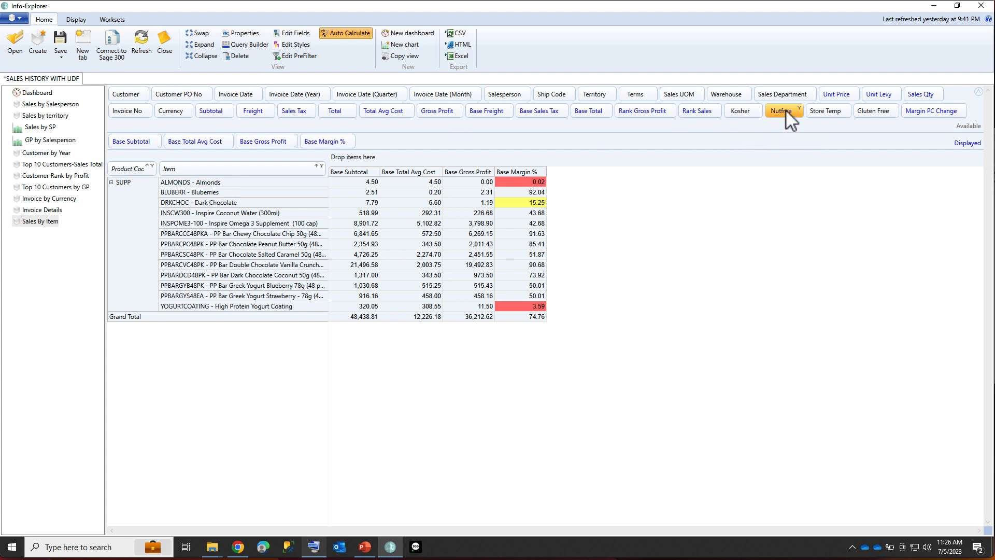
Step: Add the Nutfree and Gluten Free fields as row columns after Item
left_click_drag(786, 109, 342, 179)
left_click_drag(779, 111, 320, 173)
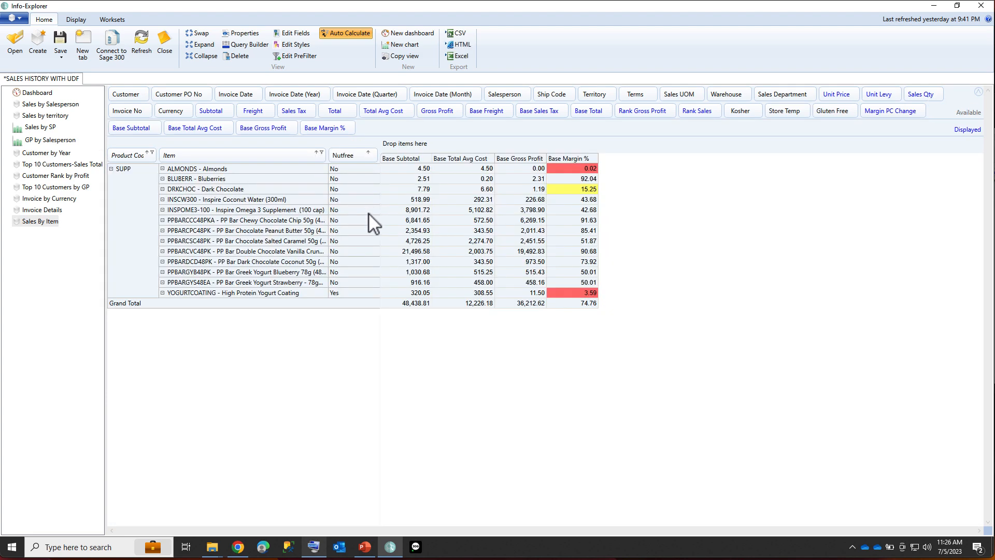
left_click_drag(832, 110, 381, 159)
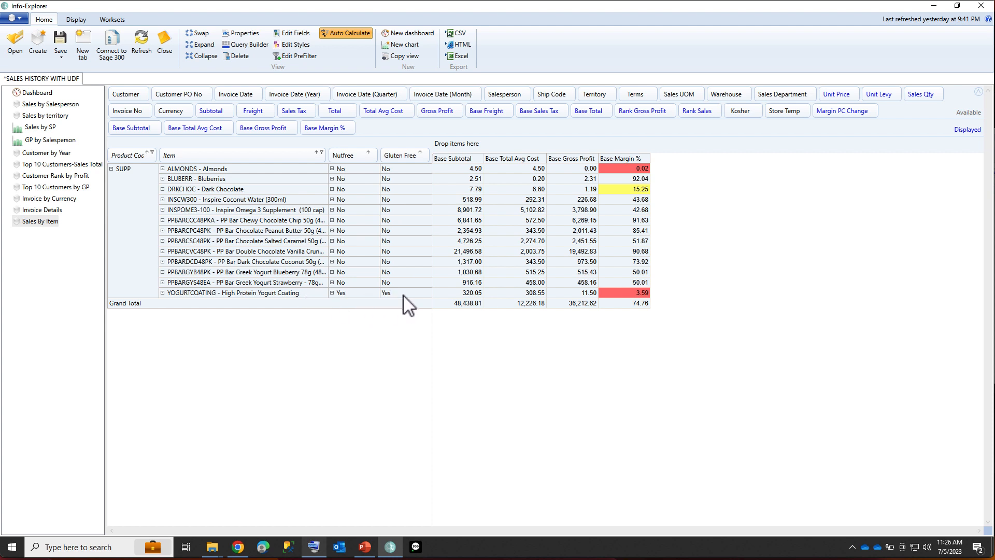
Step: Filter the Nutfree field to show only items marked Yes
left_click(374, 153)
left_click(338, 167)
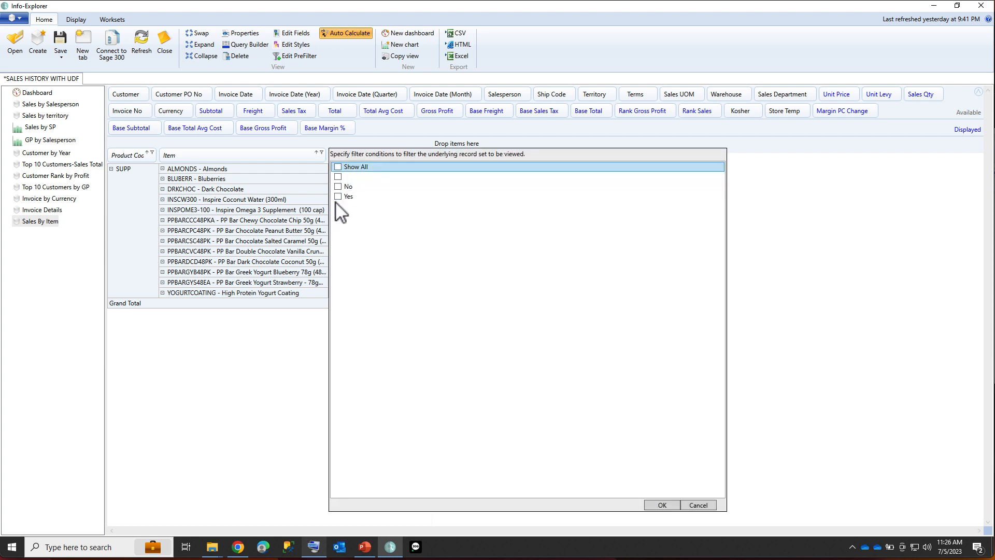
left_click(338, 196)
left_click(662, 505)
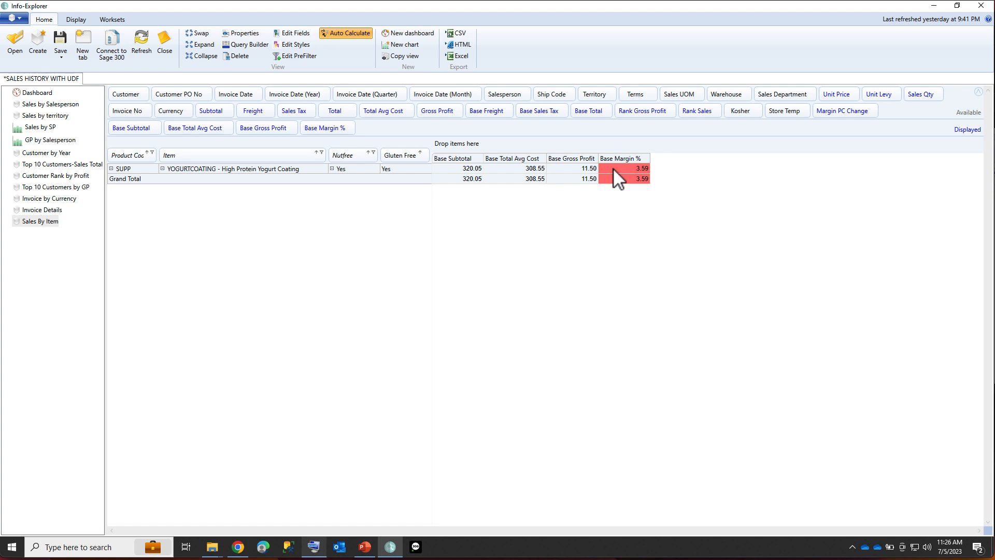
Step: Reset the Nutfree filter to Show All and add the Warehouse field to the column area of the Sales By Item view
left_click(373, 153)
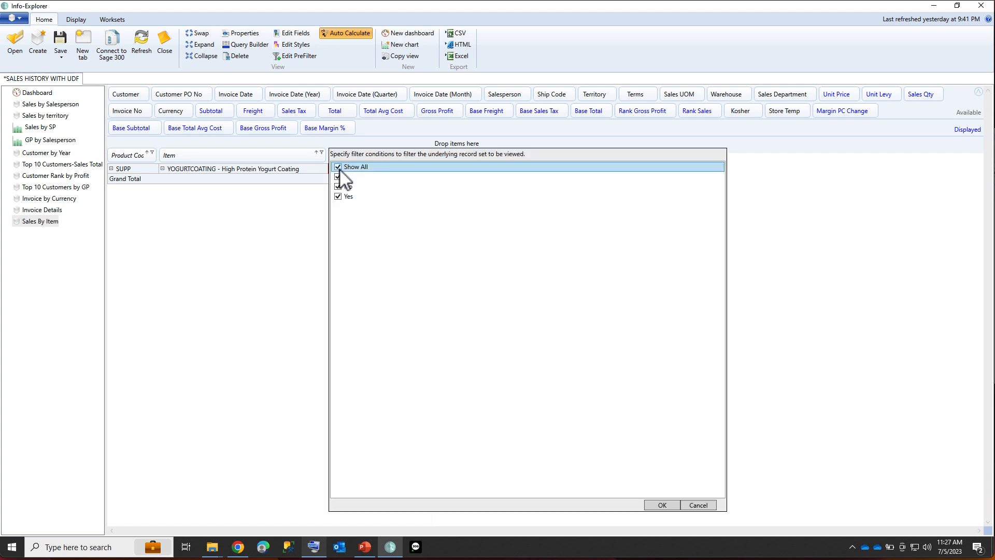
left_click(662, 506)
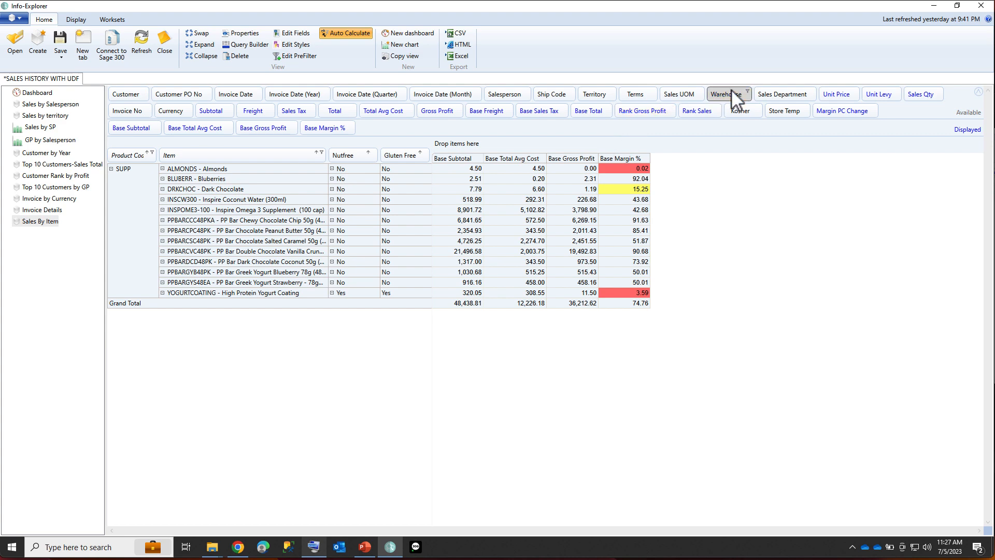
left_click_drag(732, 89, 468, 145)
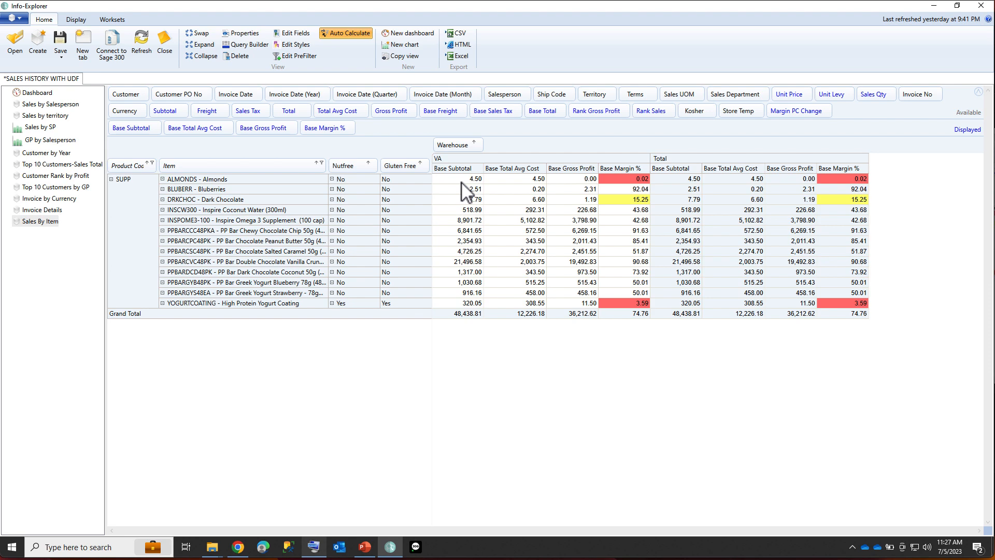
Step: Review the Top 10 Customers by GP and Top 10 Customers-Sales Total views, and return through Sales By Item to the Dashboard
left_click(54, 188)
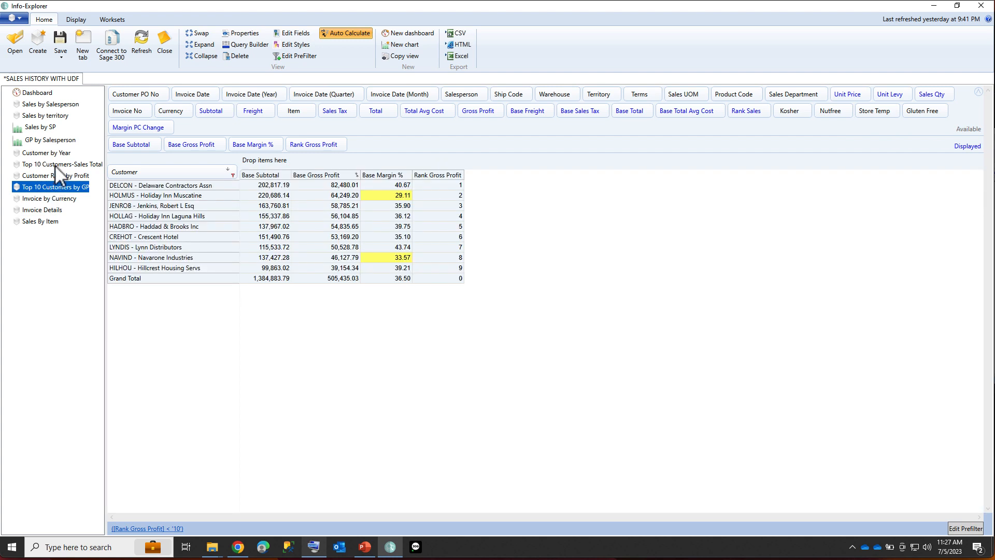
left_click(55, 164)
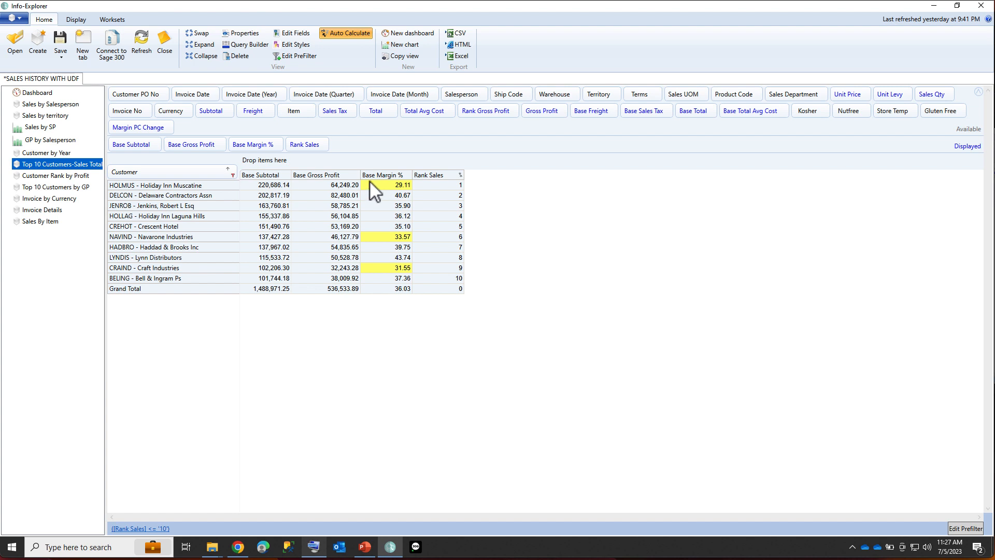
left_click(33, 225)
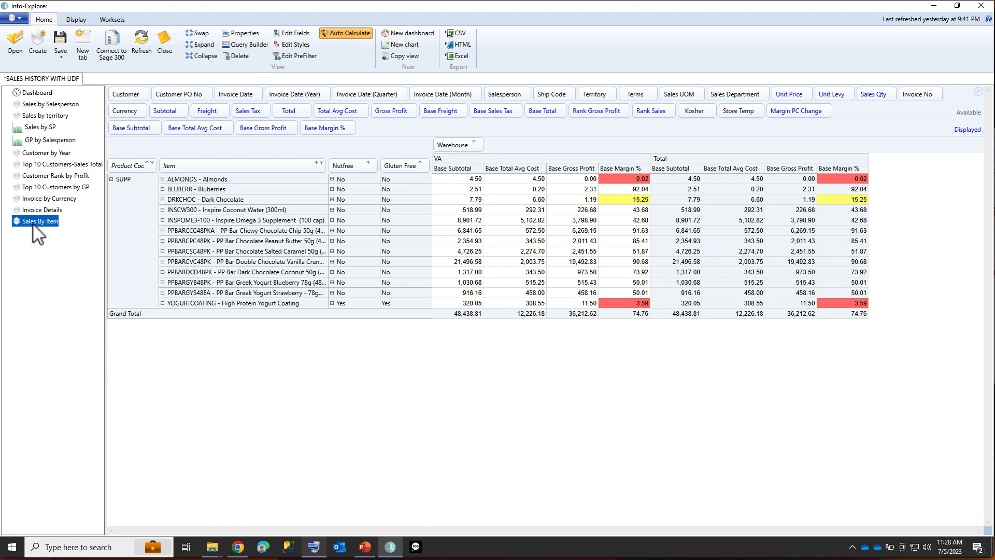
left_click(34, 93)
Step: Open the Open Sales Order.cubx cube from the Spire Cubes folder
left_click(19, 19)
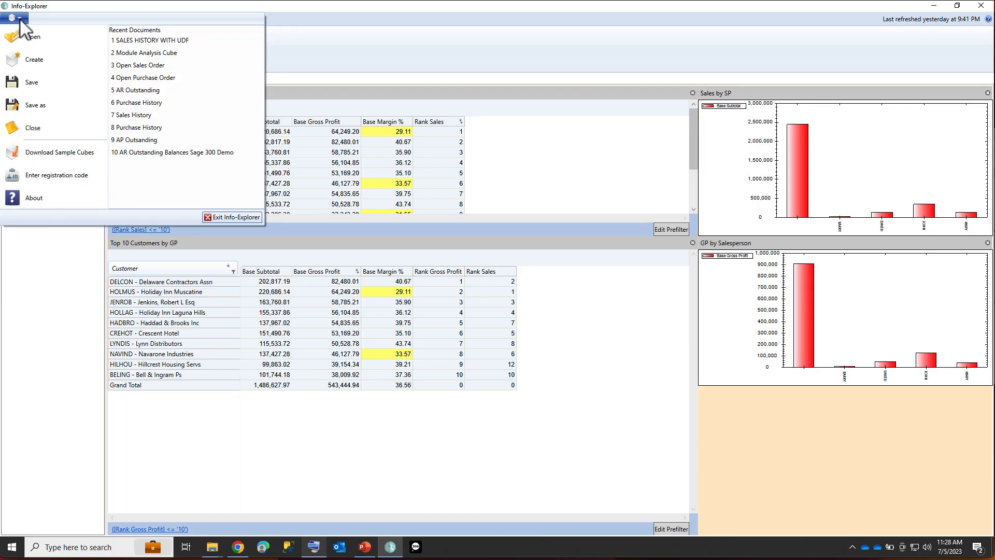
left_click(32, 39)
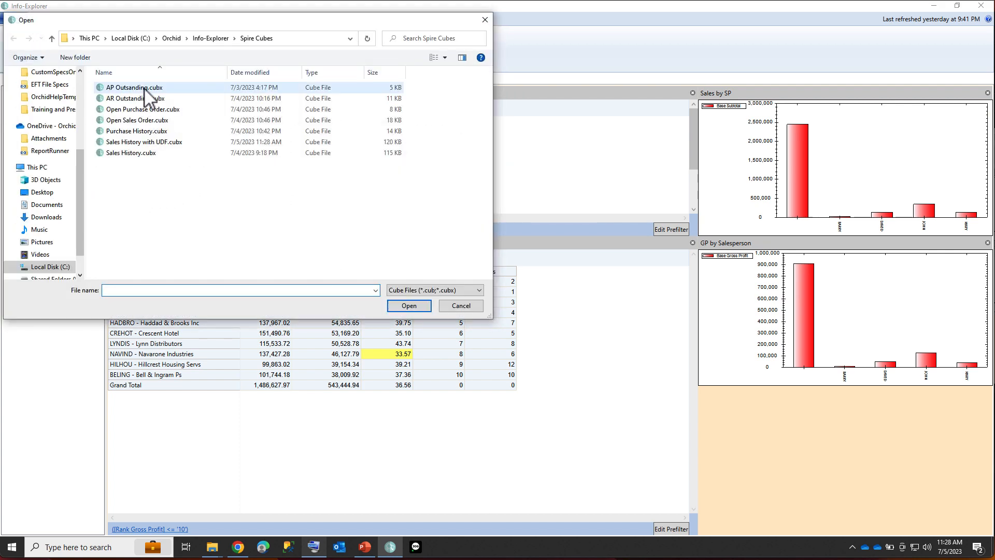
double_click(142, 121)
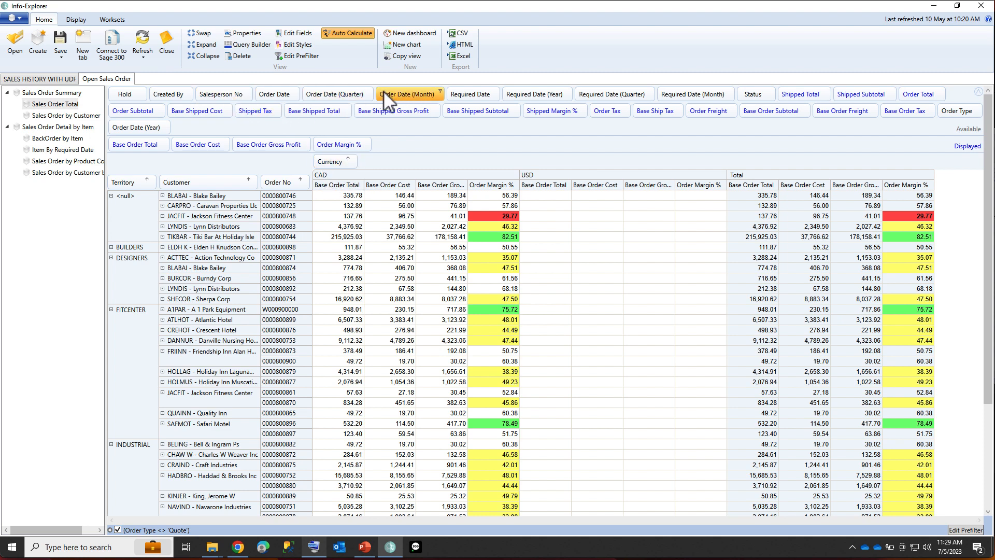
Step: Filter the Salesperson No field of the Sales Order Total view to only the salesperson listed directly after <null>
left_click(250, 92)
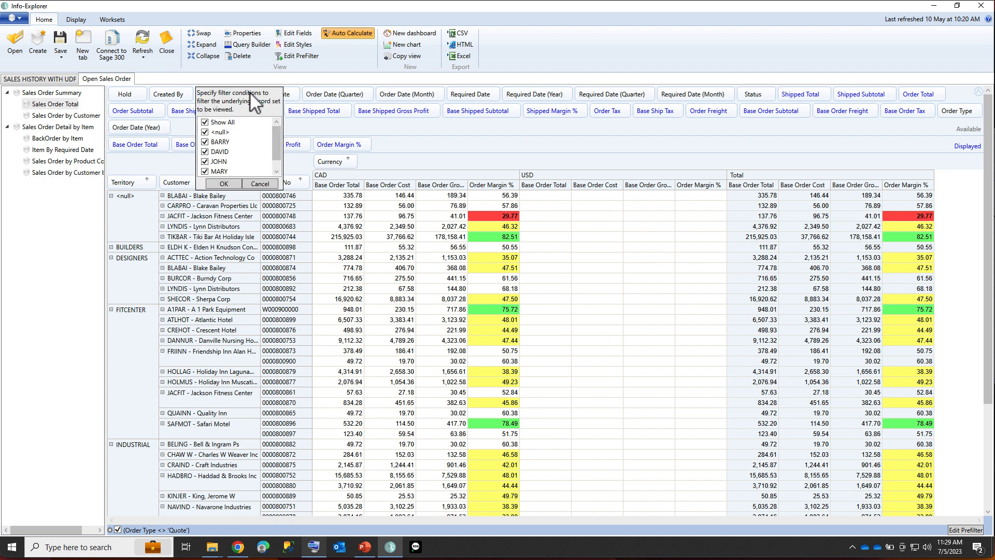
left_click(206, 121)
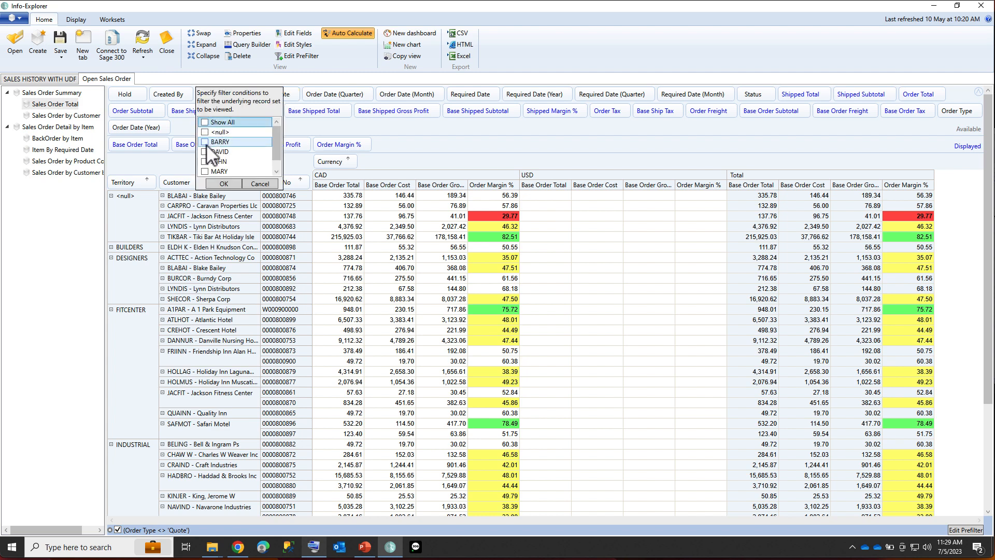
left_click(206, 142)
left_click(223, 184)
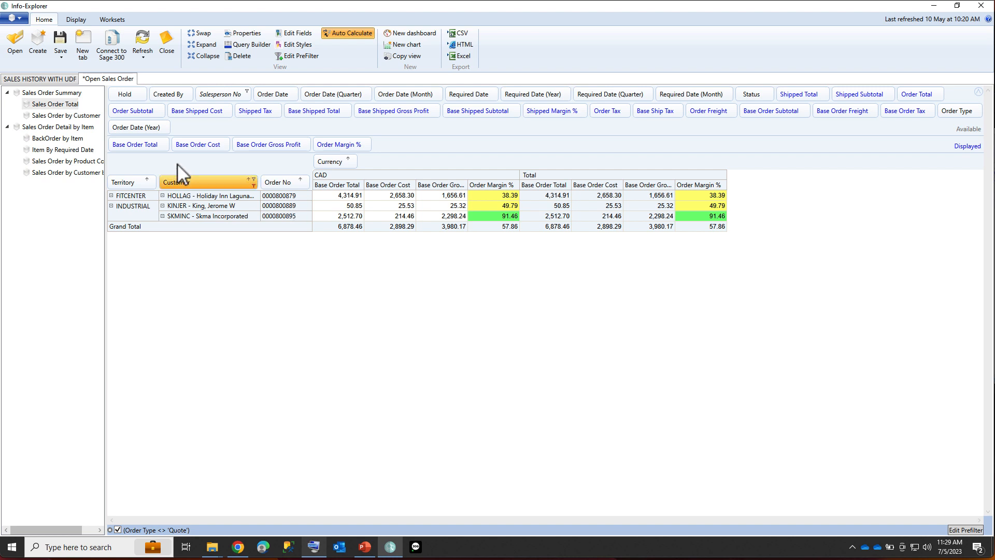
Step: Open the BackOrder by Item view, expand the ACC - Accessories group and select the backorder quantity of item ACMFITJR2
left_click(59, 139)
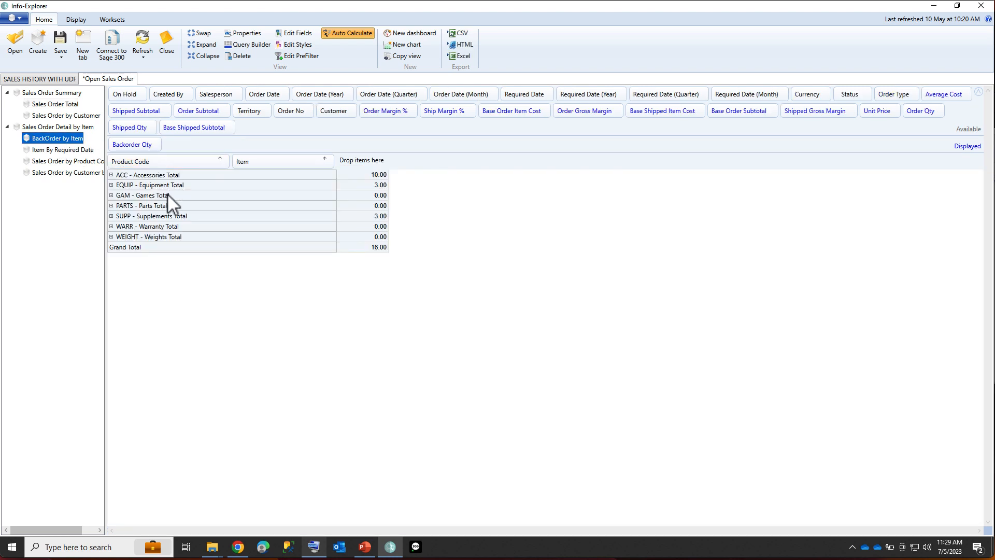
left_click(111, 175)
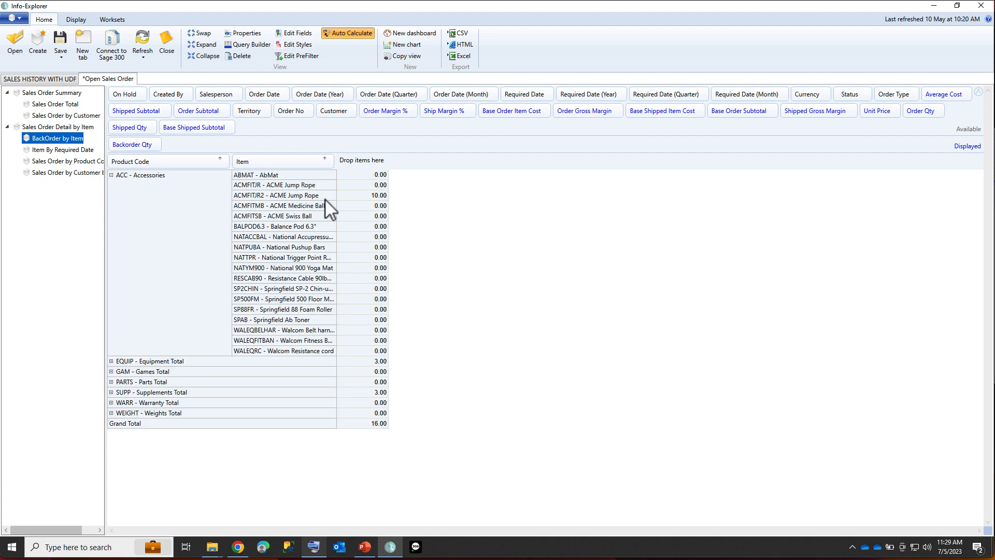
left_click(297, 198)
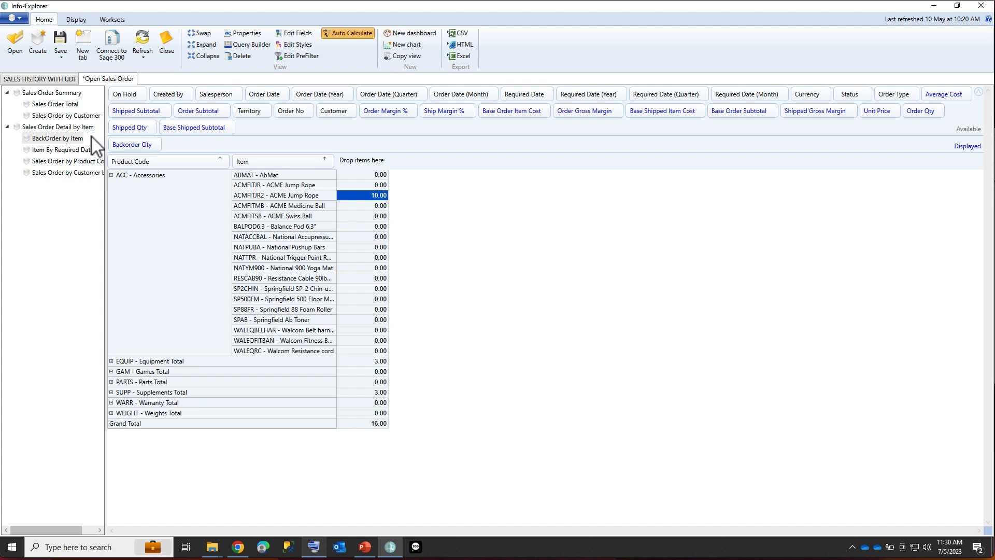
Step: Open the AR Outstanding.cubx cube and widen the Overdue Over 120 Days column in its dashboard's Overdue by Salesperson and Location table
left_click(19, 19)
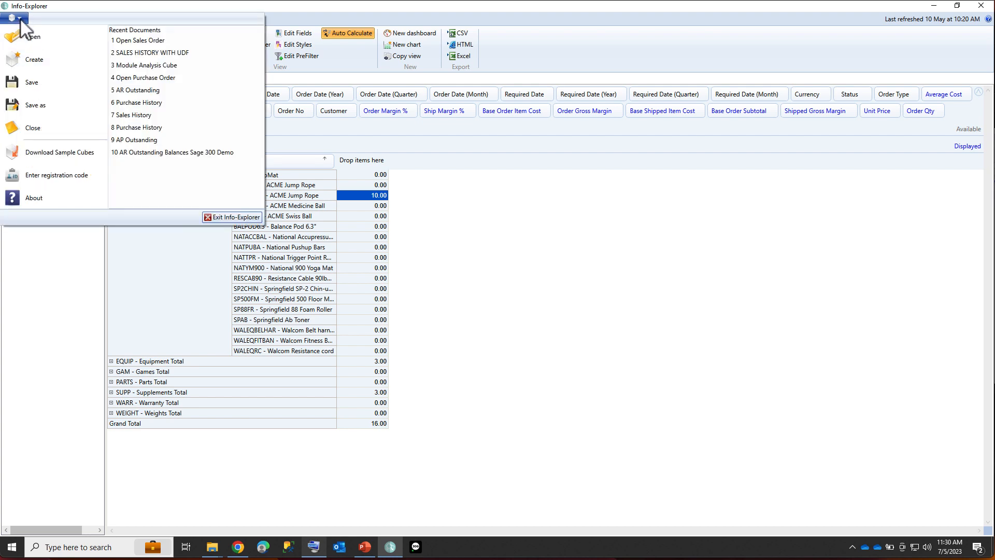
left_click(34, 38)
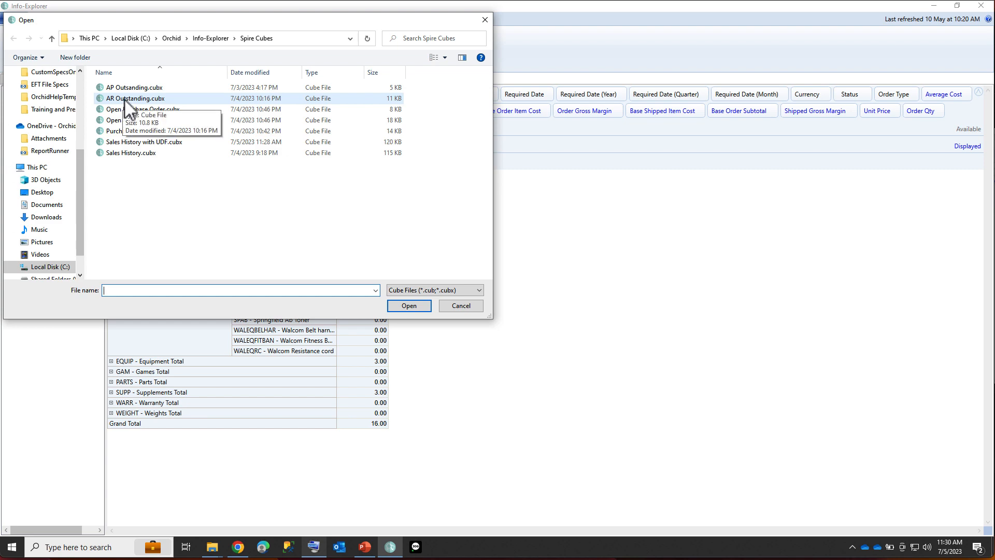
double_click(123, 99)
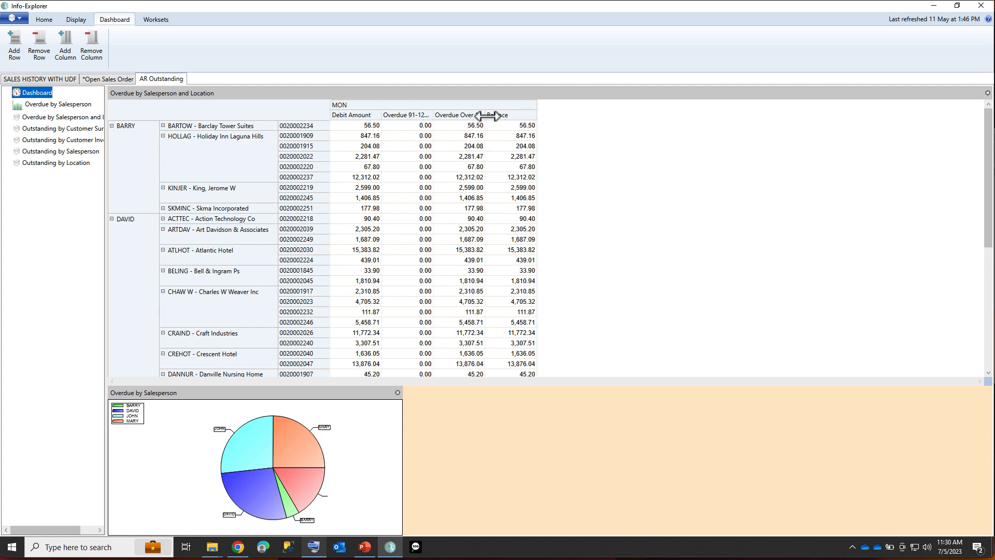
left_click_drag(487, 116, 498, 116)
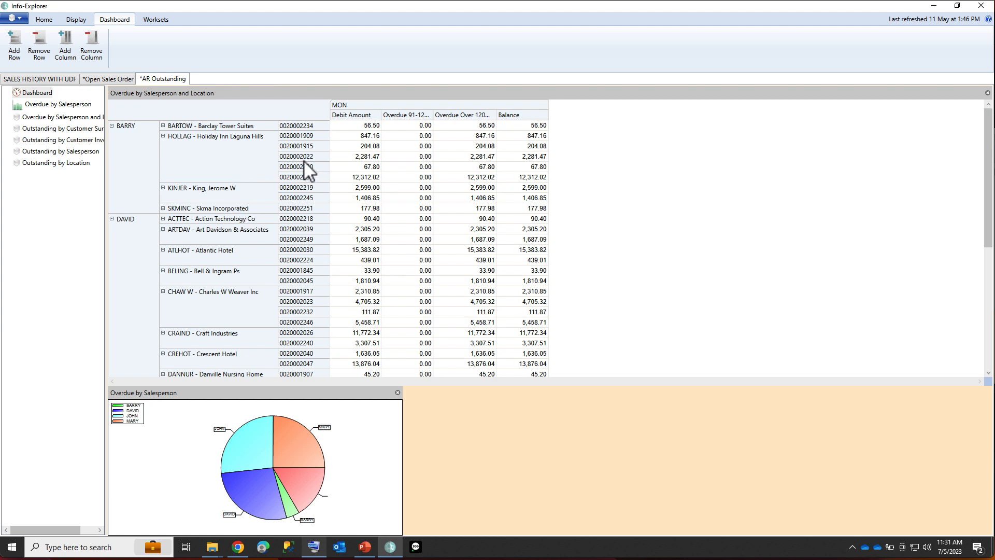
Step: Review the Overdue by Salesperson and Location and Outstanding by Customer Invoice views, and return to the SALES HISTORY WITH UDF cube
left_click(53, 117)
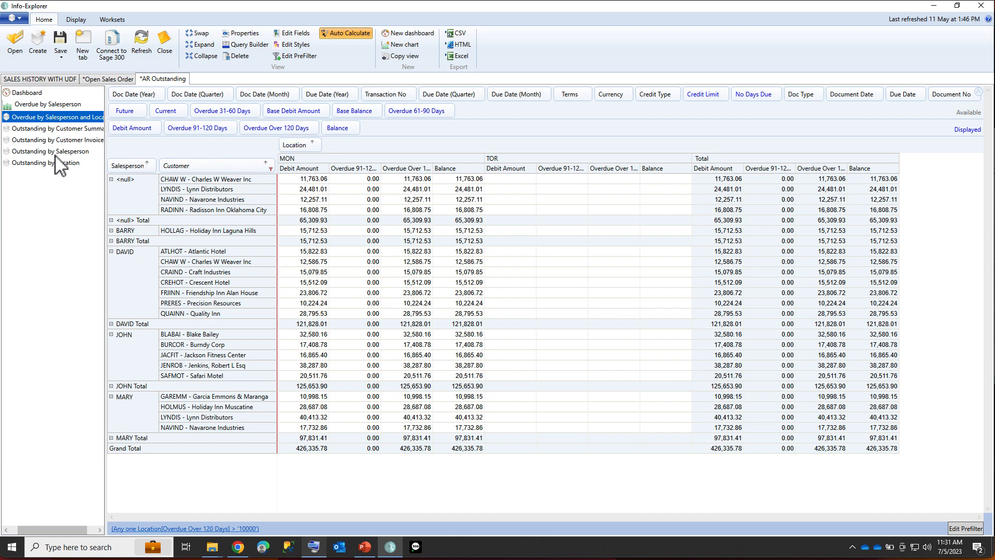
left_click(60, 141)
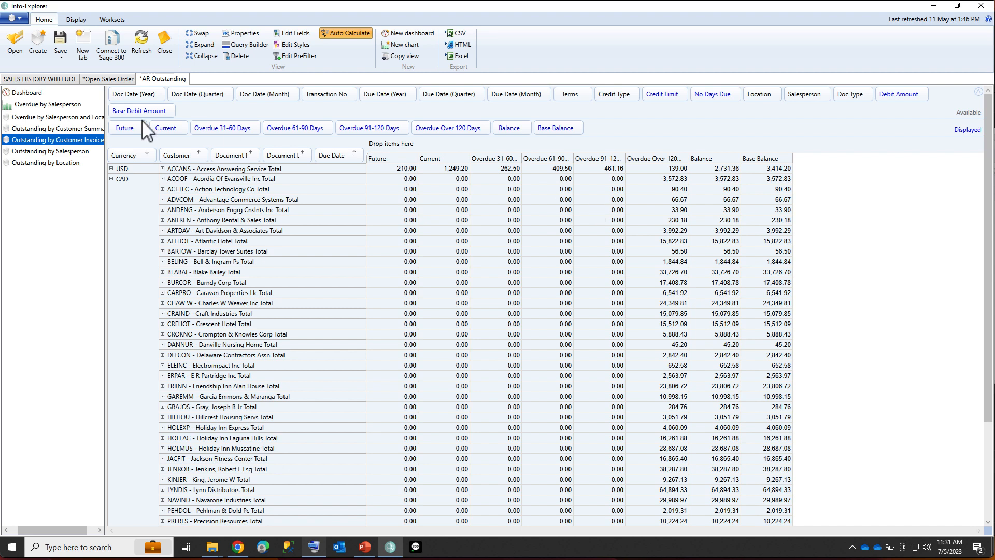
left_click(38, 79)
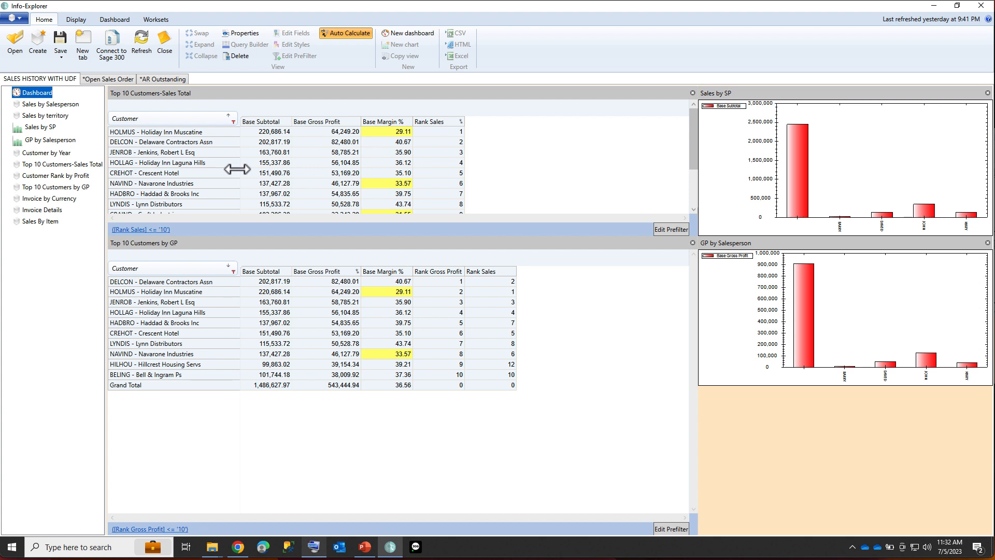
mouse_move(366, 550)
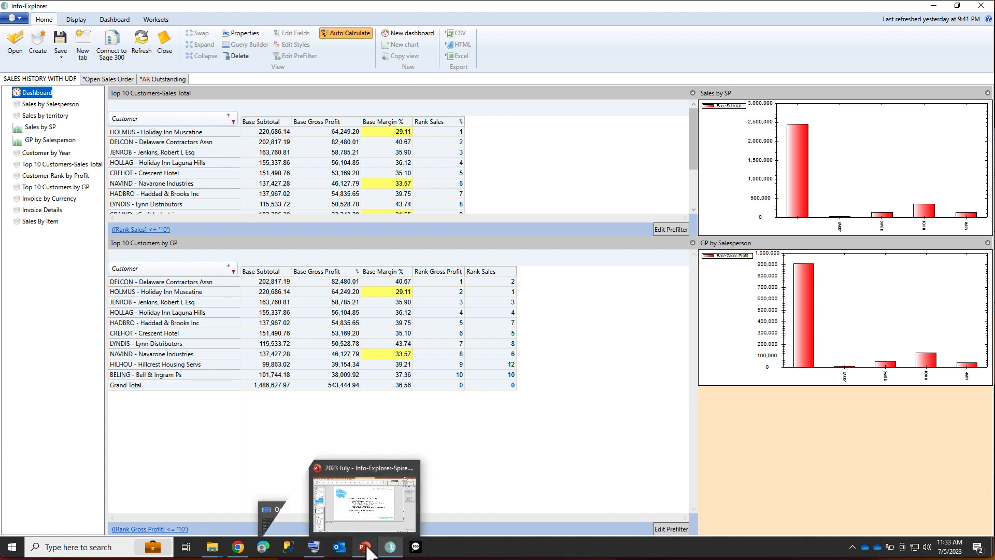
Step: Open the sample cubes download page, restrict the list to Spire and browse the available cubes
left_click(20, 19)
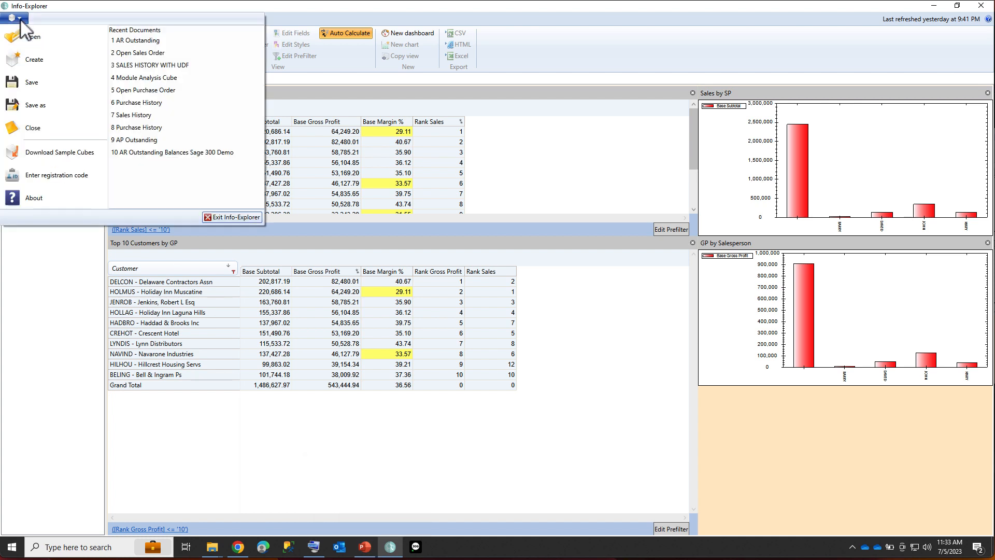
left_click(53, 153)
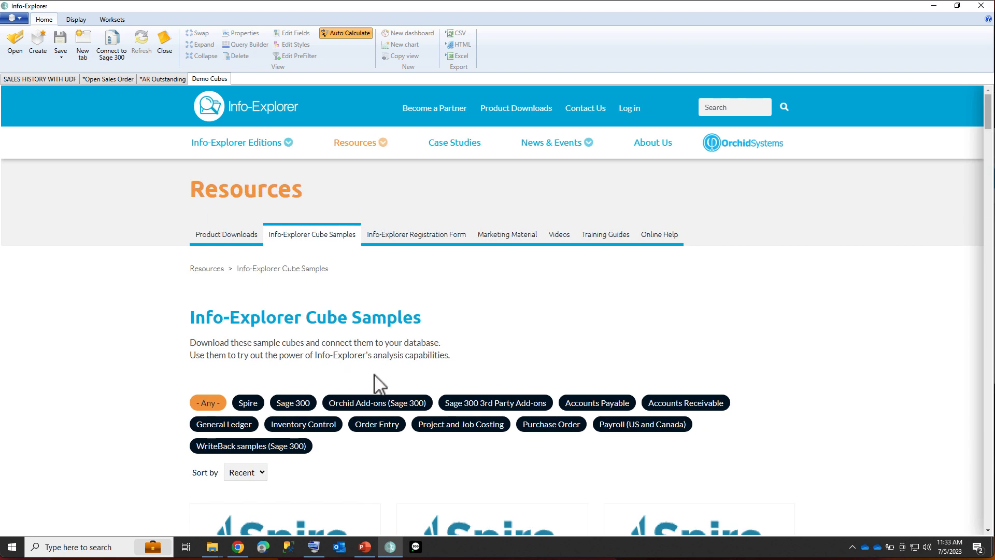
scroll(500, 390, "down", 1)
scroll(499, 389, "down", 2)
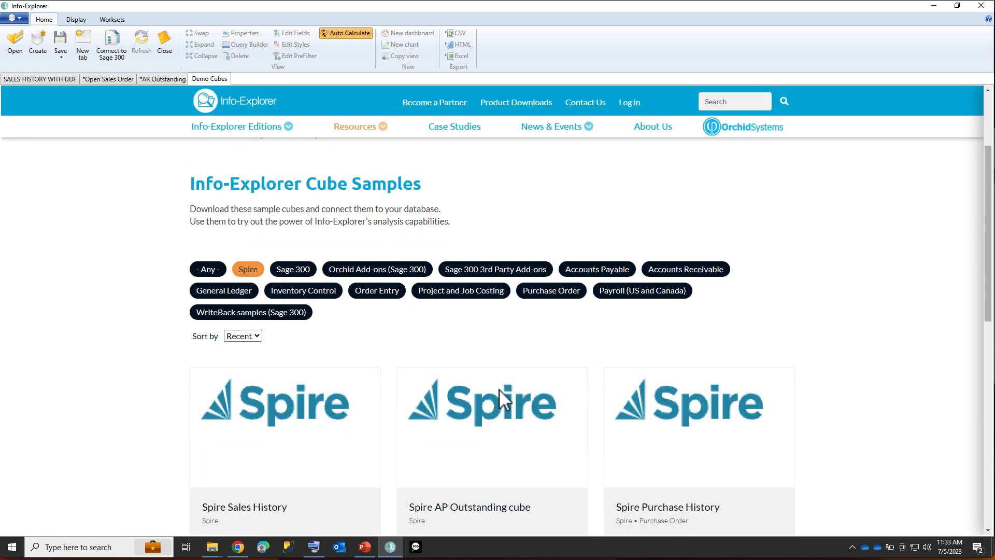
scroll(512, 404, "down", 2)
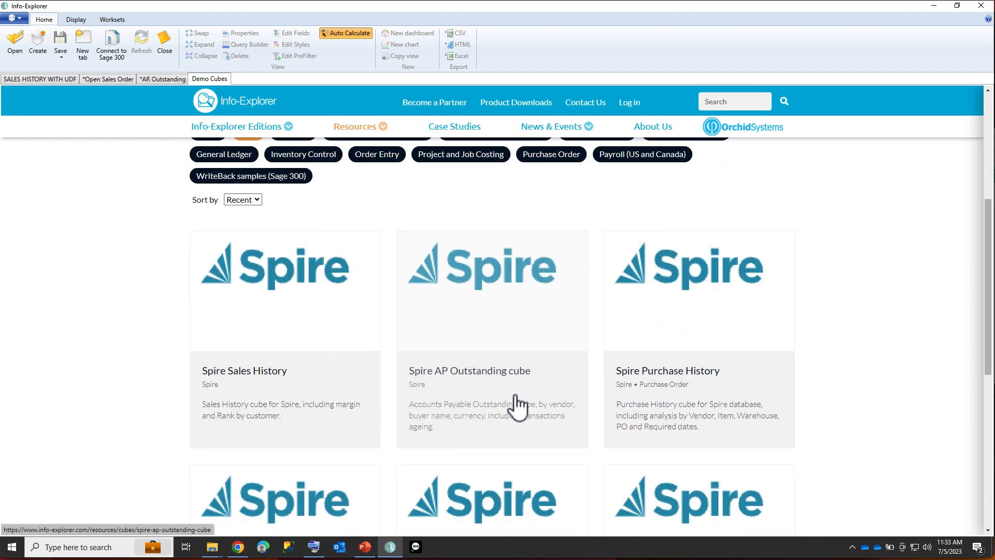